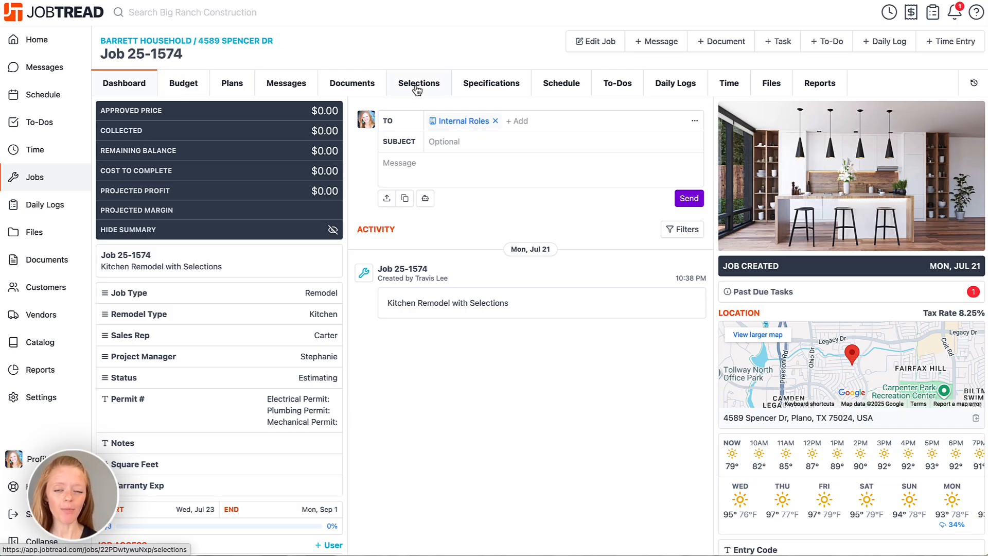
# - Add a new ungrouped cost item named "Kitchen Island Light Fixture" to the job's budget
pyautogui.click(198, 85)
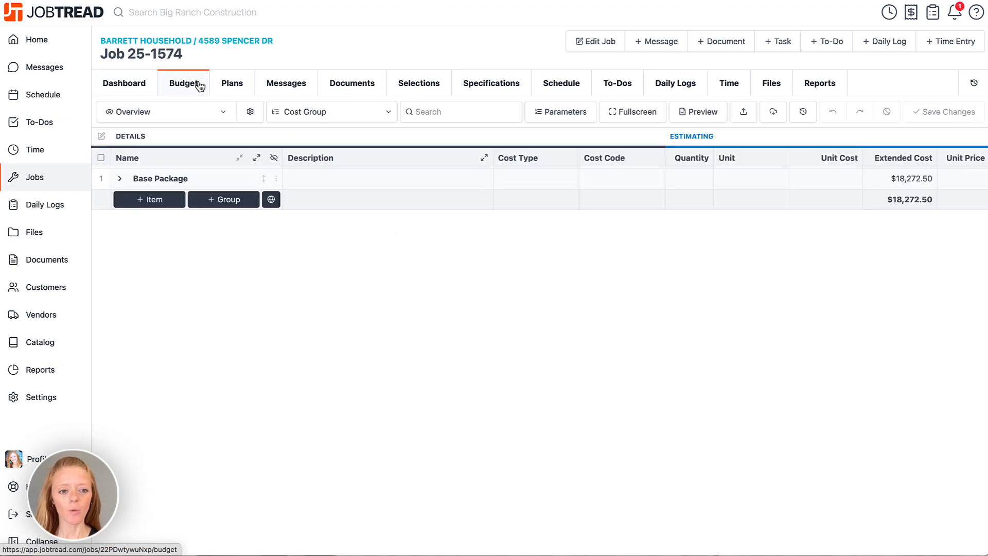
pyautogui.click(155, 201)
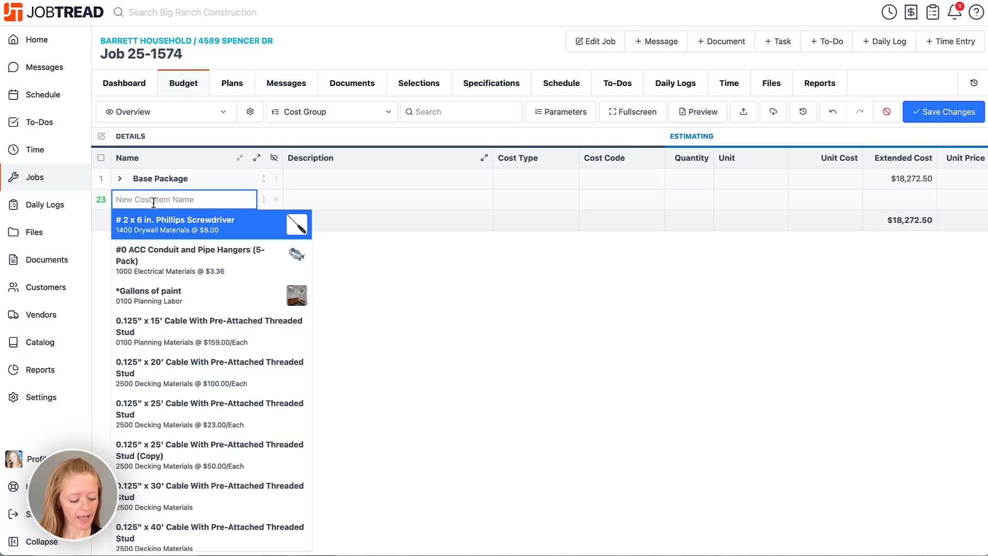
pyautogui.write('Kitchen Island ')
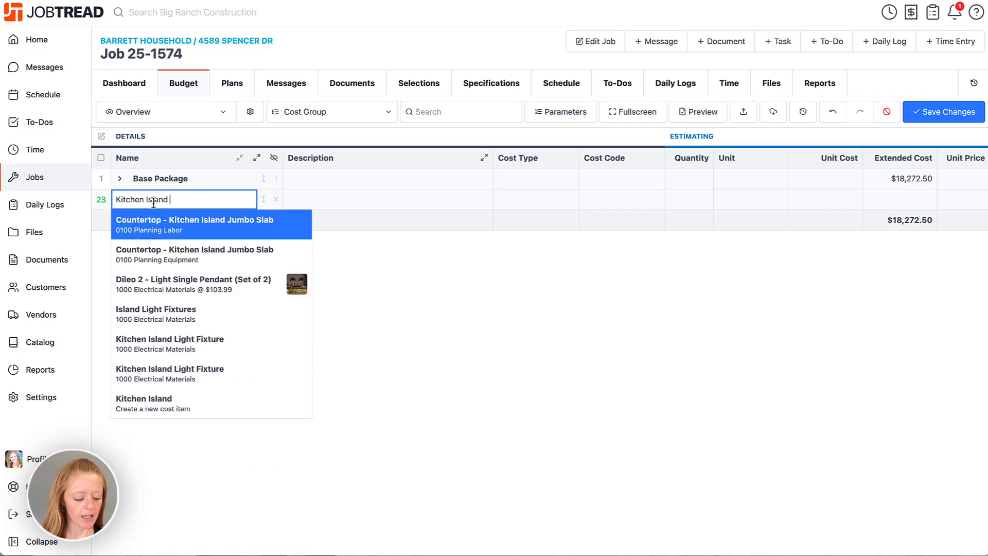
pyautogui.write('Light Fixture')
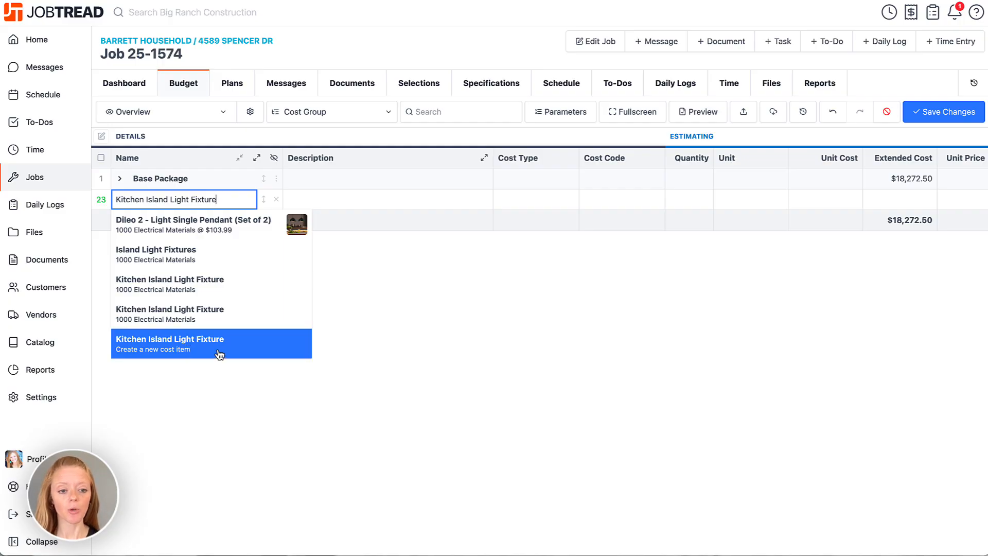
pyautogui.click(207, 349)
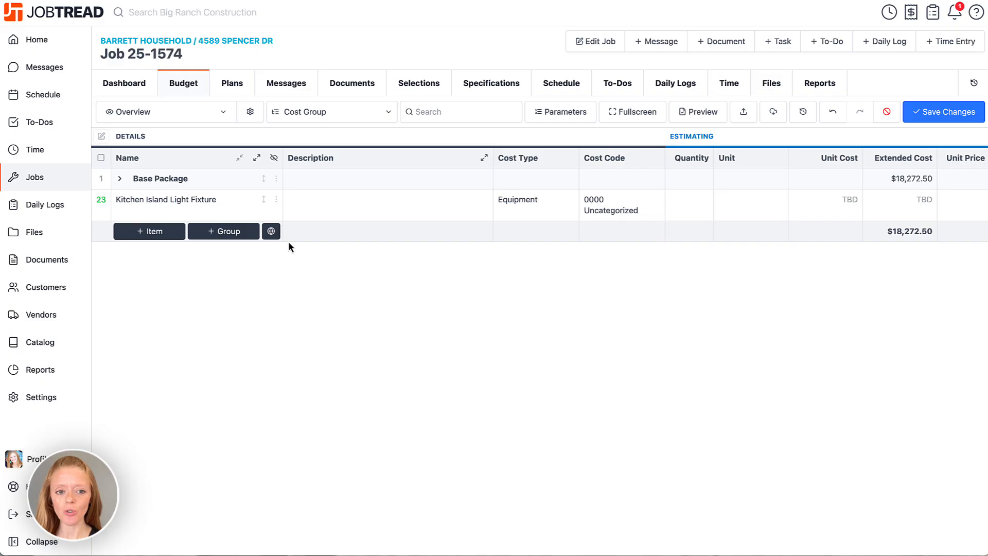
# - In the light fixture item's details, enter the description "Please enter the details of your chosen light fixture below."
pyautogui.click(277, 202)
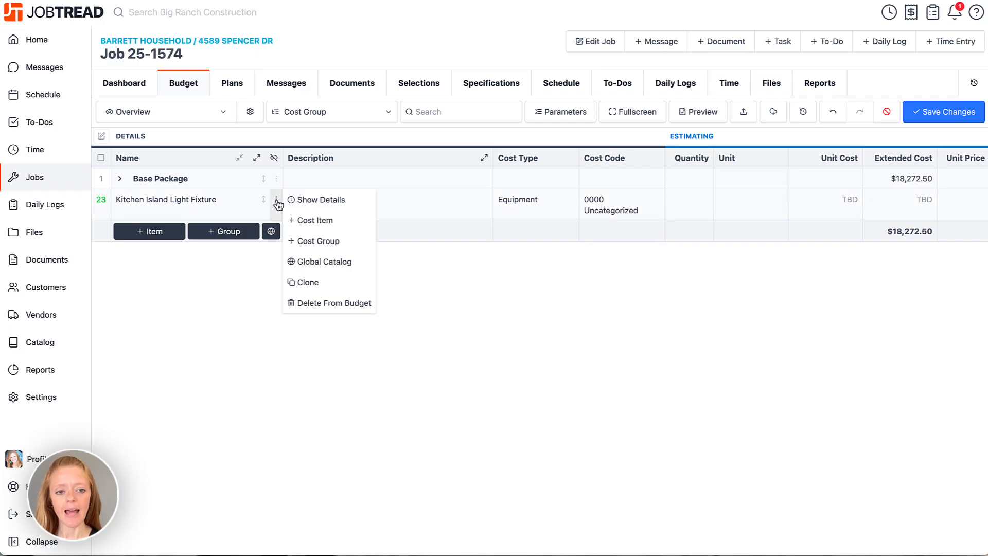
pyautogui.click(335, 205)
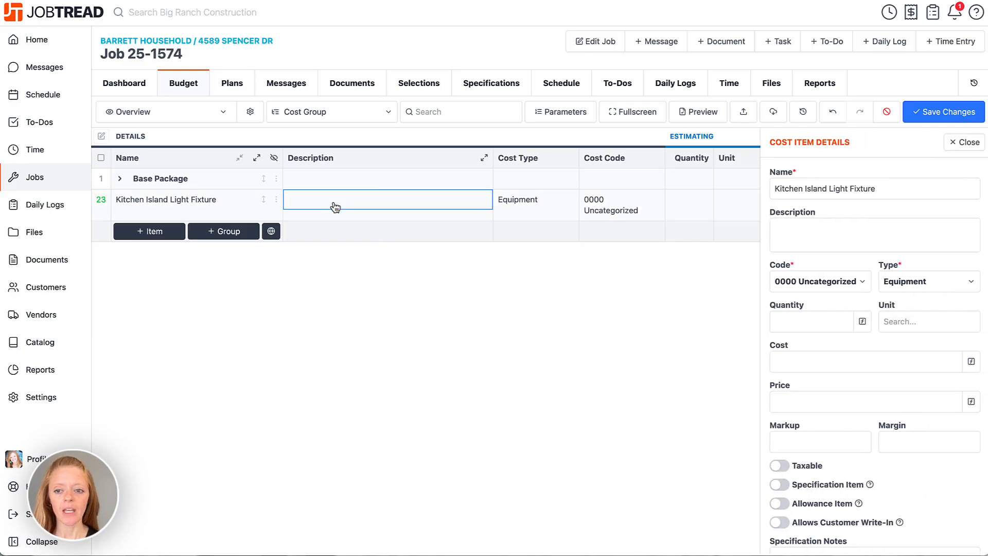
pyautogui.click(863, 235)
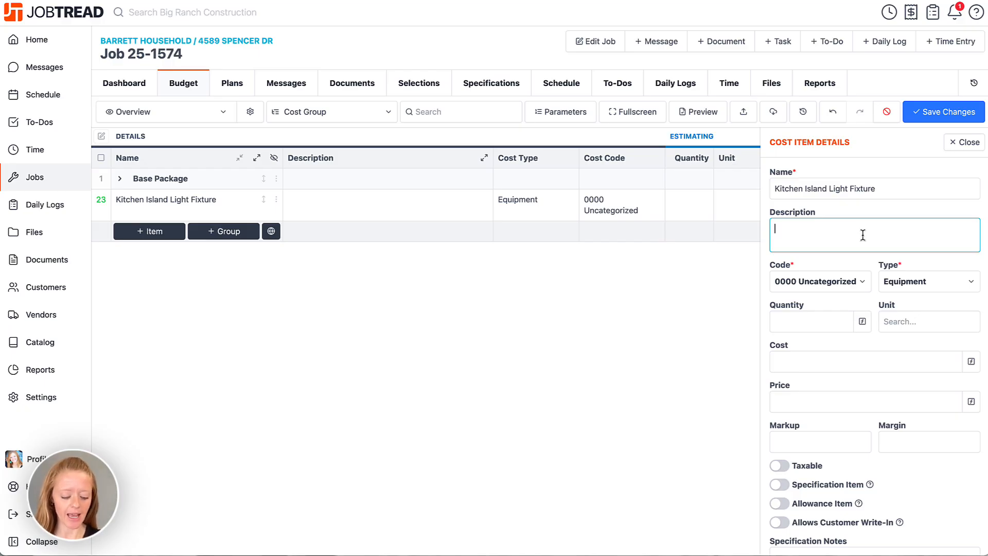
pyautogui.write('Please ')
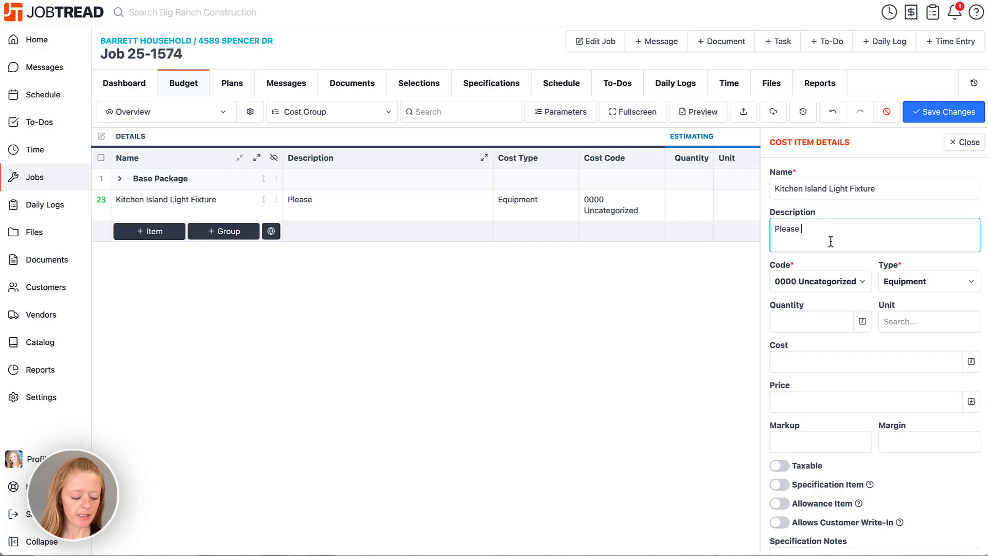
pyautogui.write('enter the details')
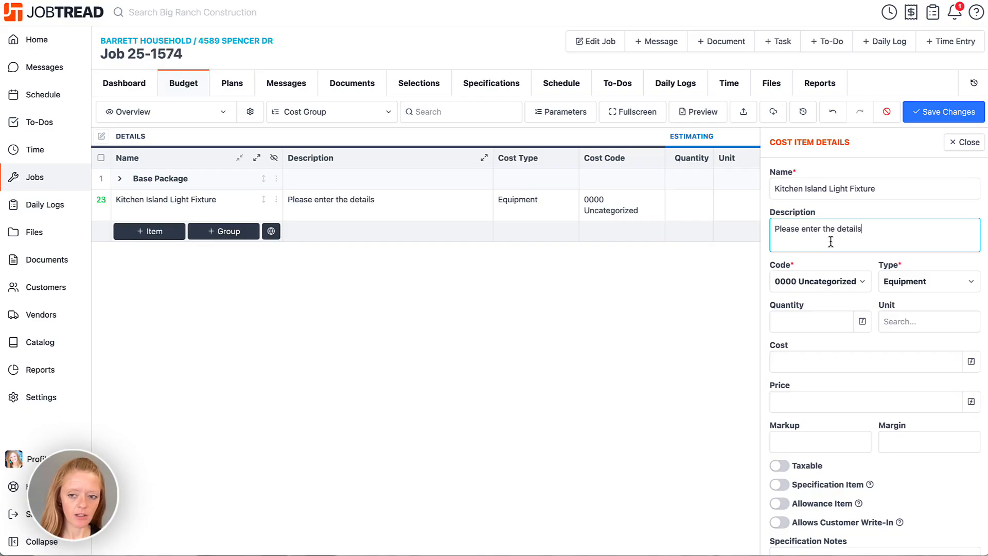
pyautogui.write(' of your chose')
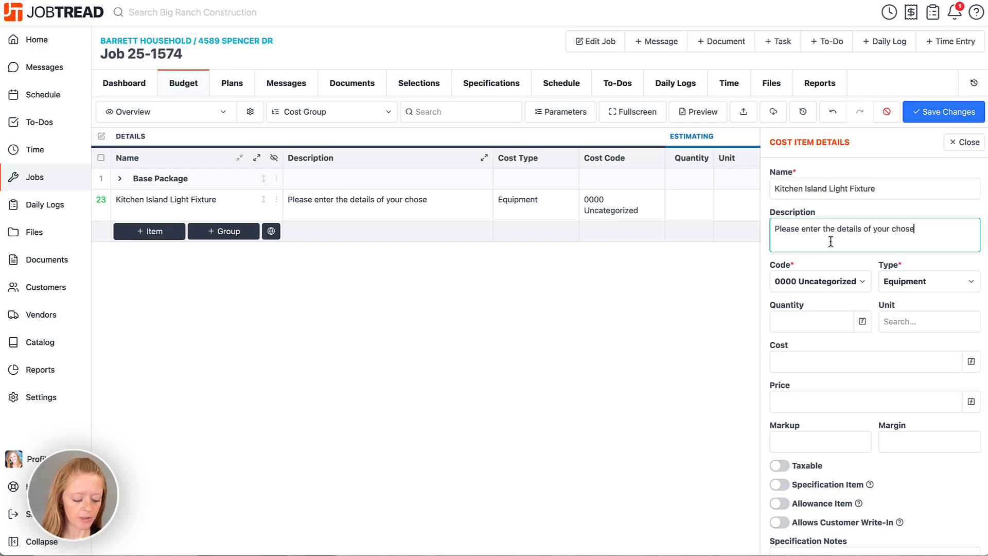
pyautogui.write('n light fix')
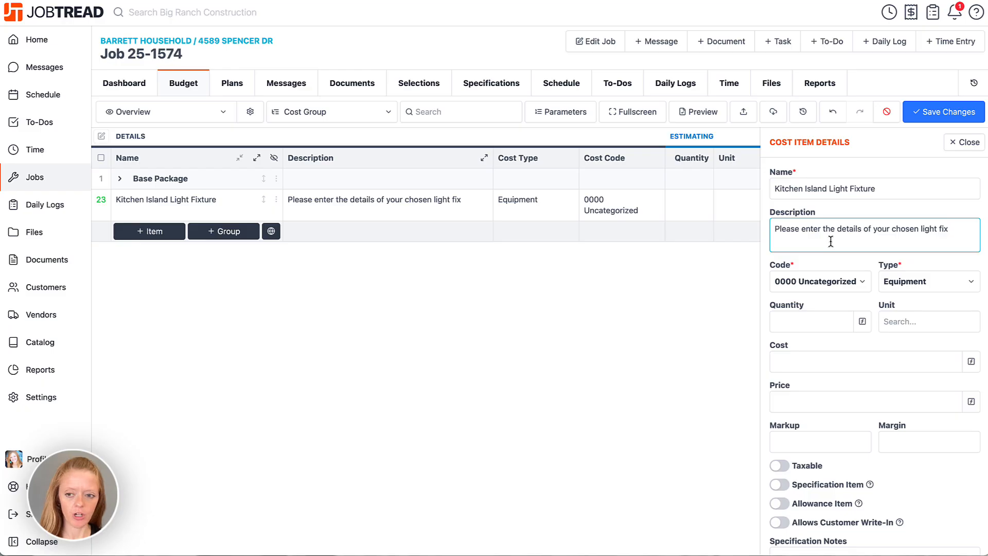
pyautogui.write('ture belo')
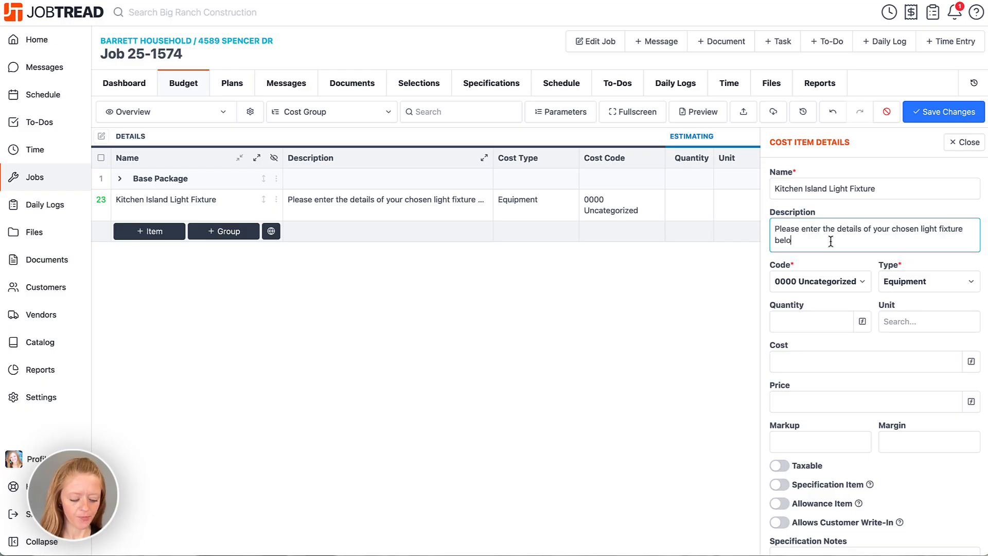
pyautogui.write('w.')
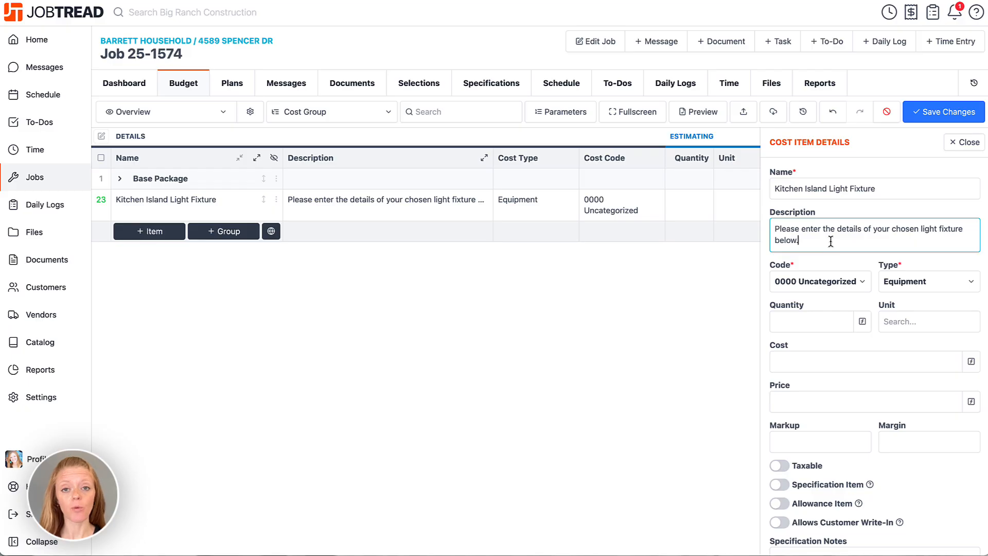
# - After a blank line in the description, add the prompts "Item Name:" and "Item SKU:" on separate lines
pyautogui.press('Return')
pyautogui.press('Return')
pyautogui.write('Iten')
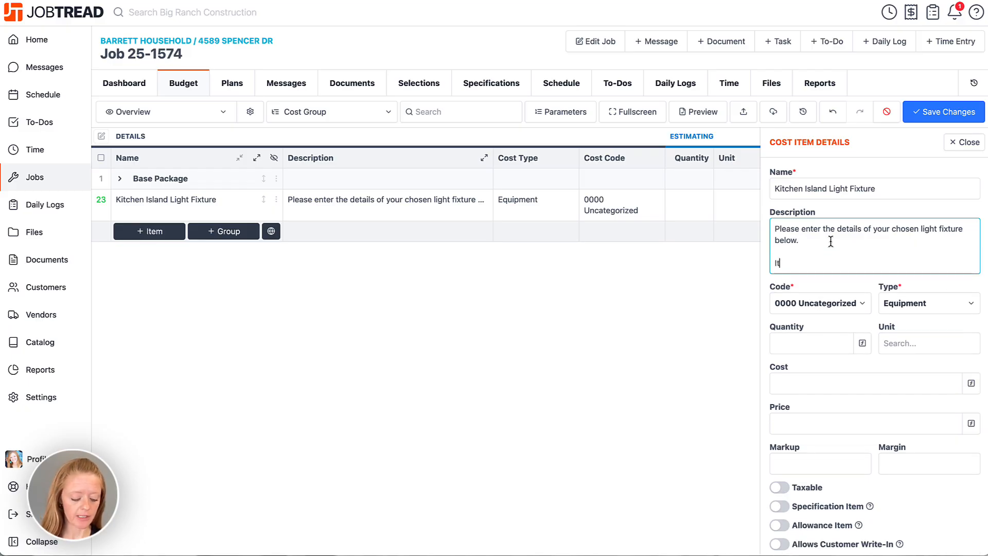
pyautogui.press('BackSpace')
pyautogui.press('BackSpace')
pyautogui.write('m')
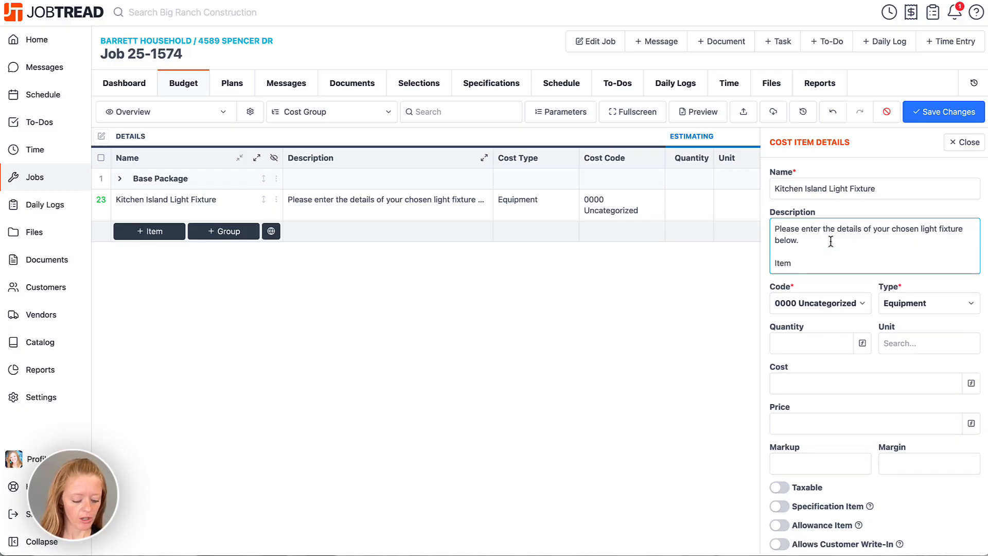
pyautogui.write(' Name:')
pyautogui.press('Return')
pyautogui.write('Ite')
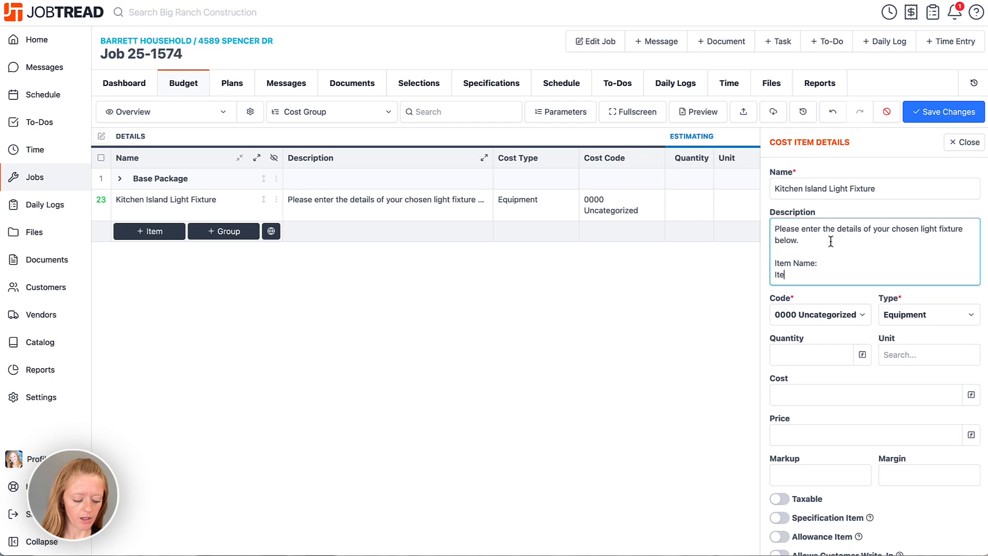
pyautogui.write('m SKU:')
pyautogui.press('Return')
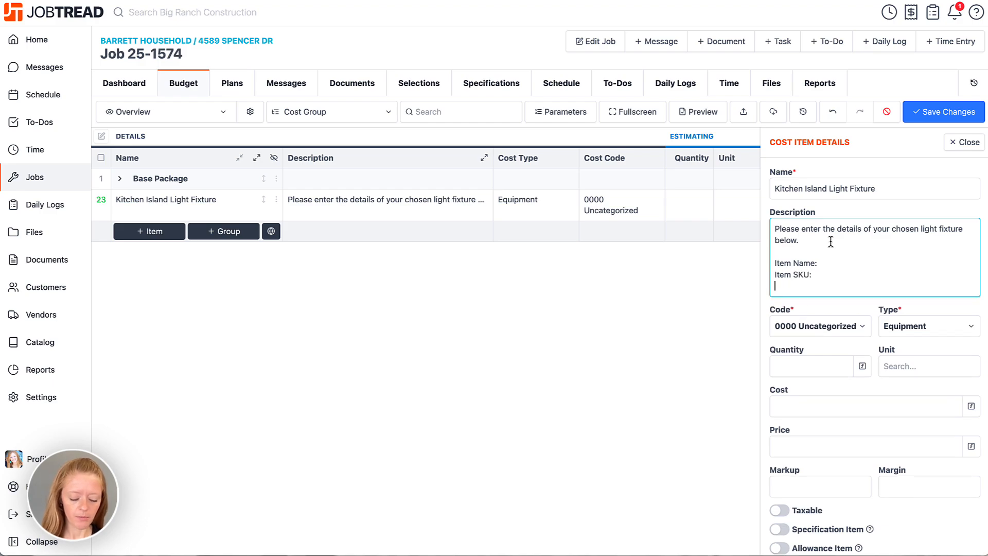
# - Finish the description with the prompts "Item Color/Finish:" and "Item URL:" on separate lines
pyautogui.write('Item C')
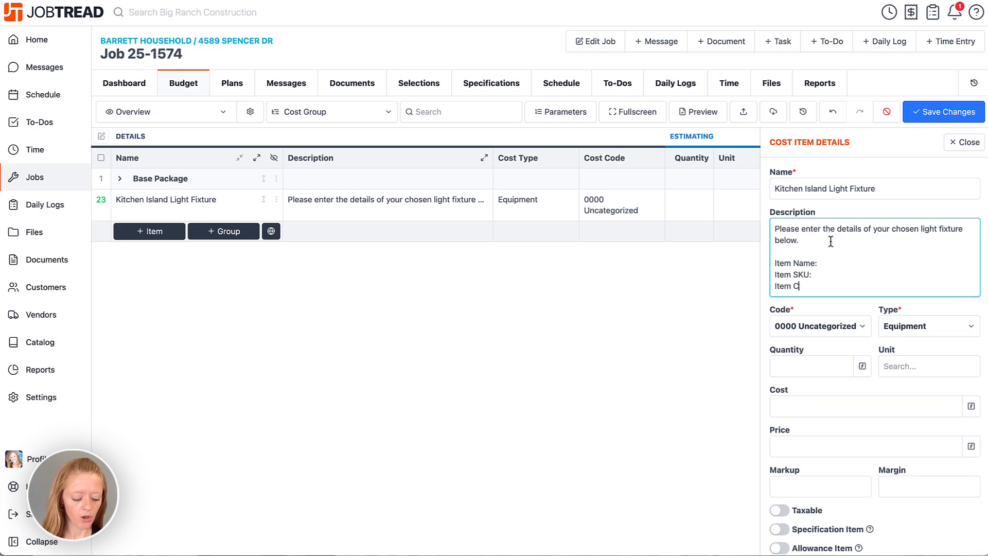
pyautogui.write('olor/Finish:')
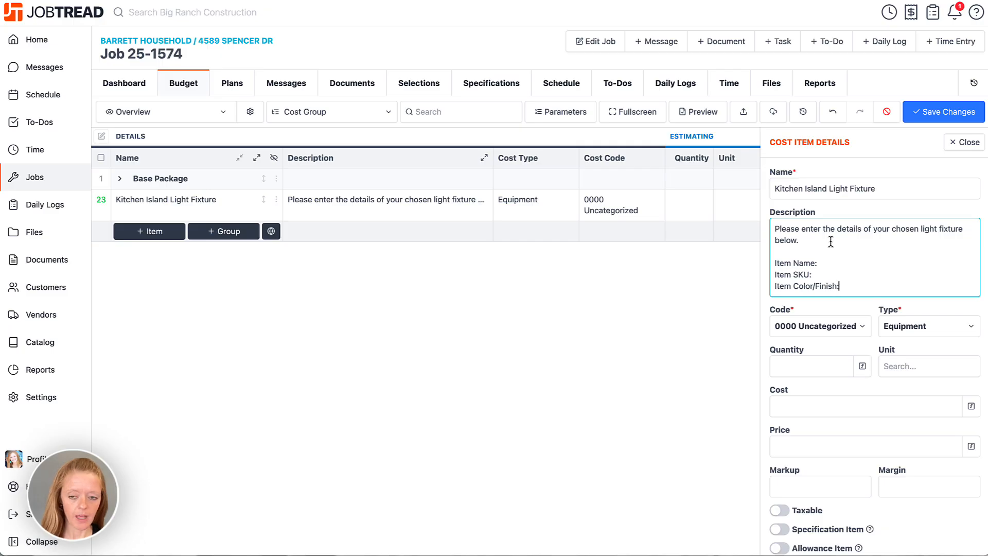
pyautogui.press('Return')
pyautogui.write('Item')
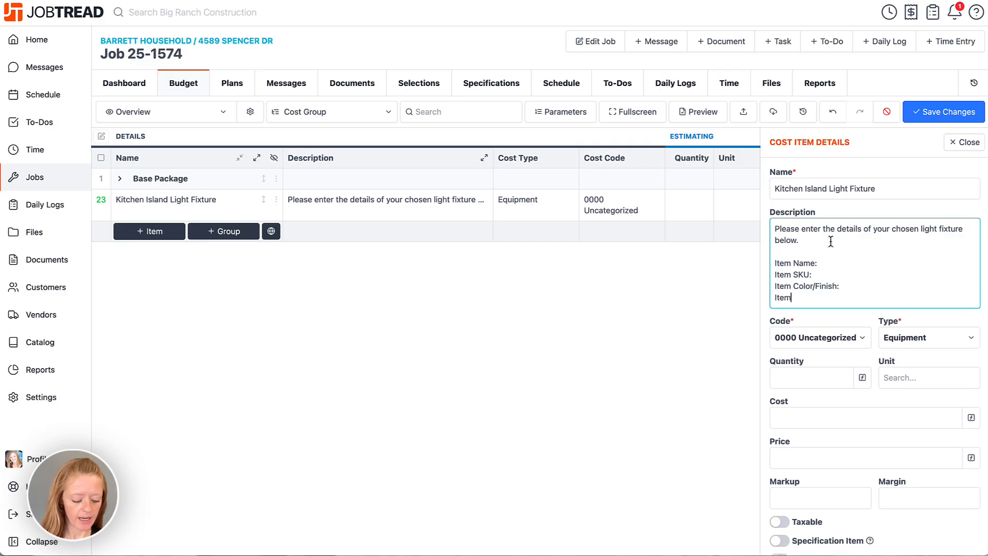
pyautogui.write(' URL:')
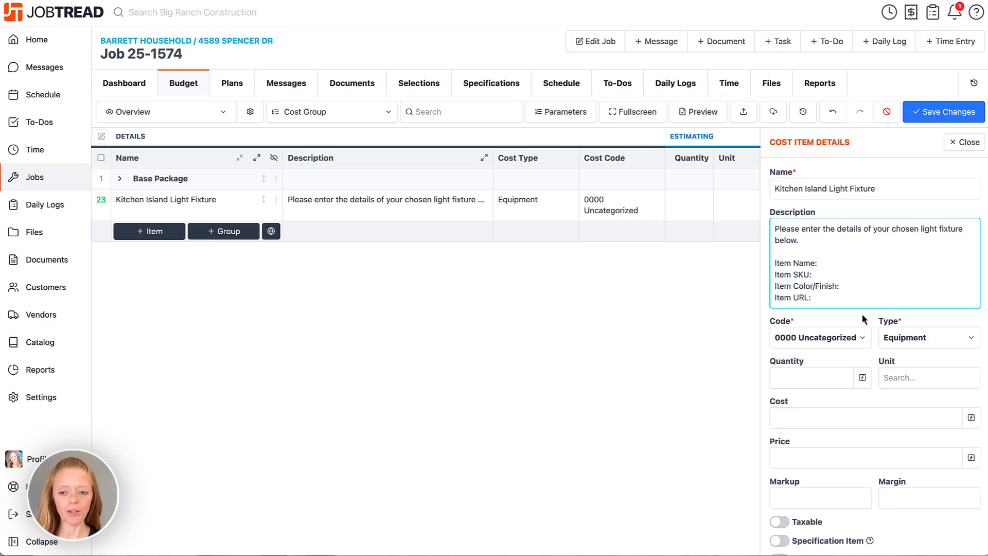
# - Set the light fixture item's cost code to 1000 Electrical and its cost type to Materials
pyautogui.scroll(-2, 863, 317)
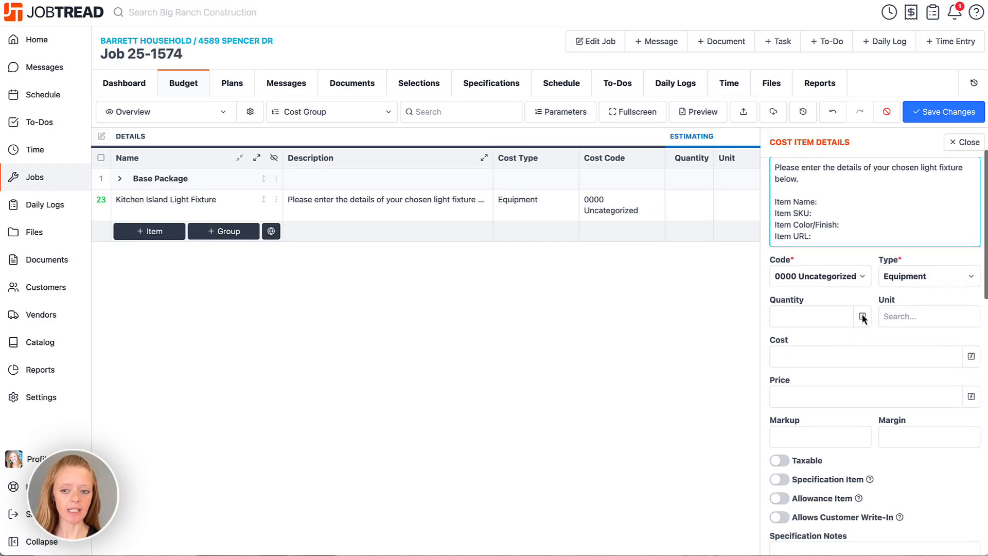
pyautogui.scroll(-1, 863, 319)
pyautogui.click(836, 186)
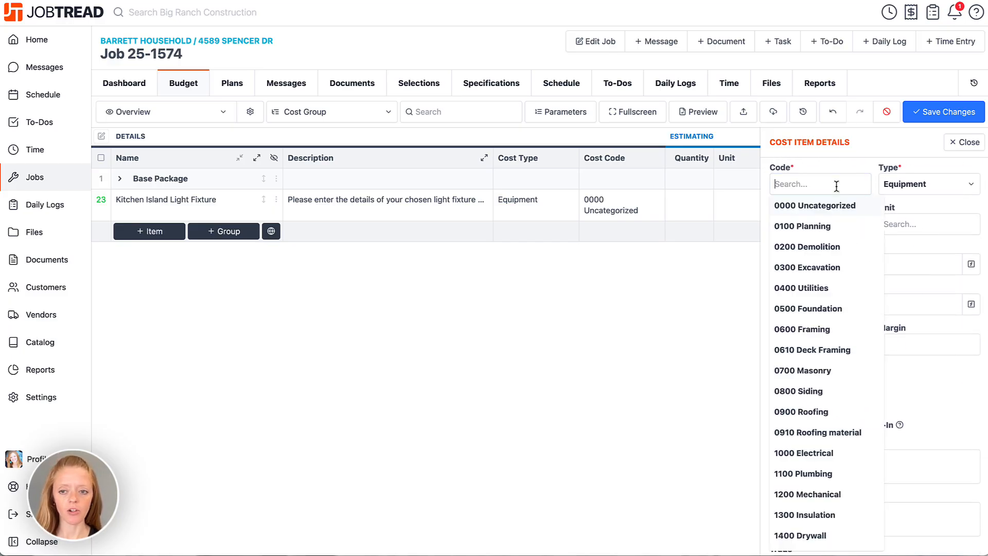
pyautogui.write('ele')
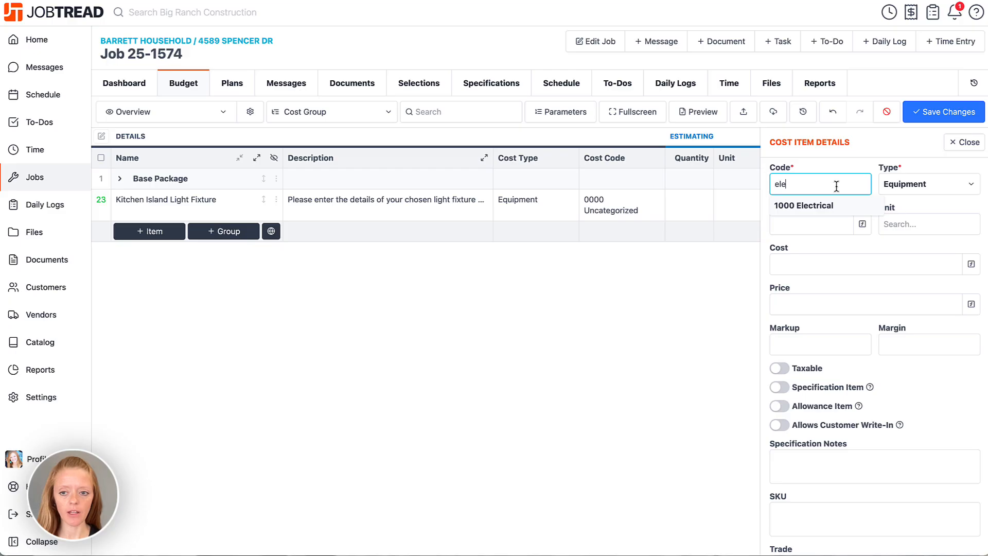
pyautogui.click(838, 206)
pyautogui.click(894, 190)
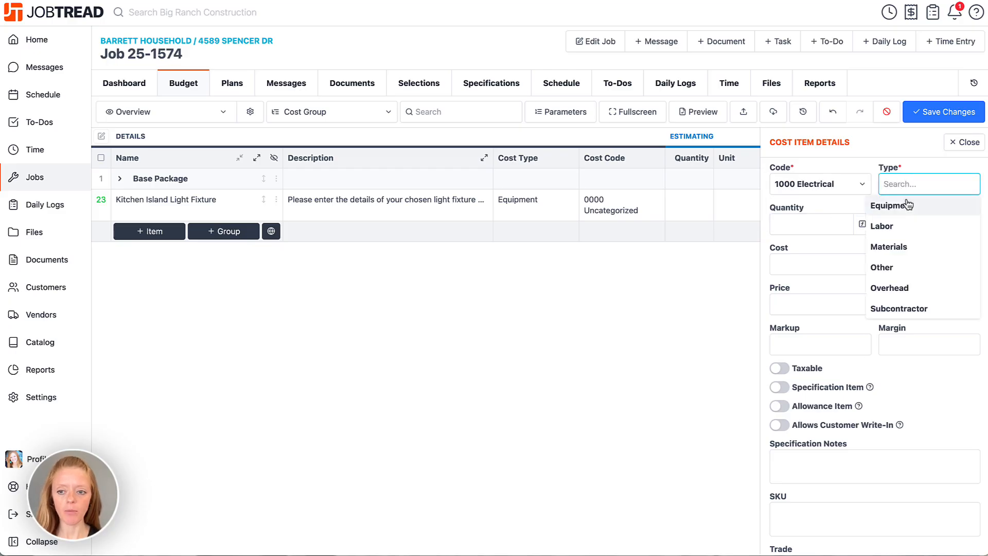
pyautogui.click(902, 248)
# - Set the light fixture item's quantity to 1 and its unit to Each
pyautogui.click(832, 226)
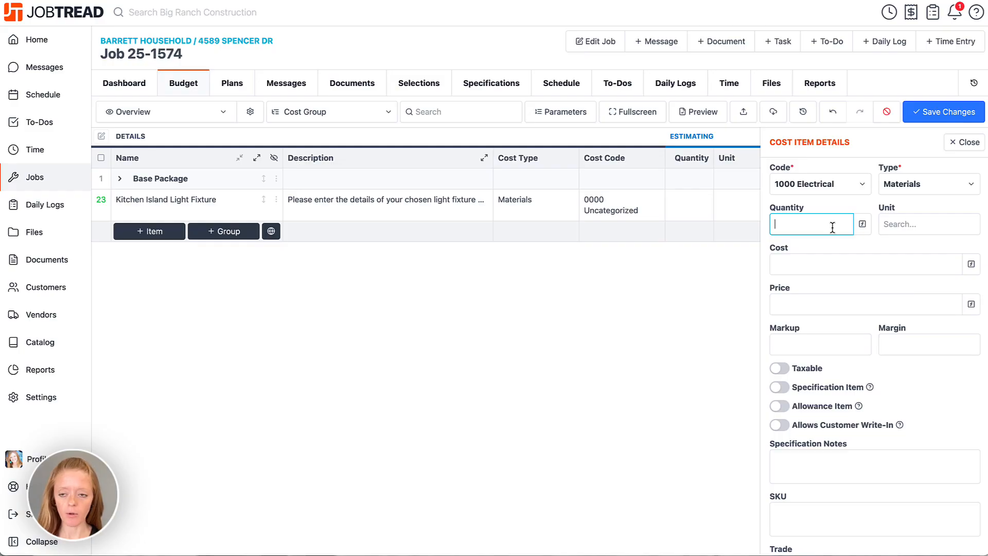
pyautogui.write('1')
pyautogui.click(899, 225)
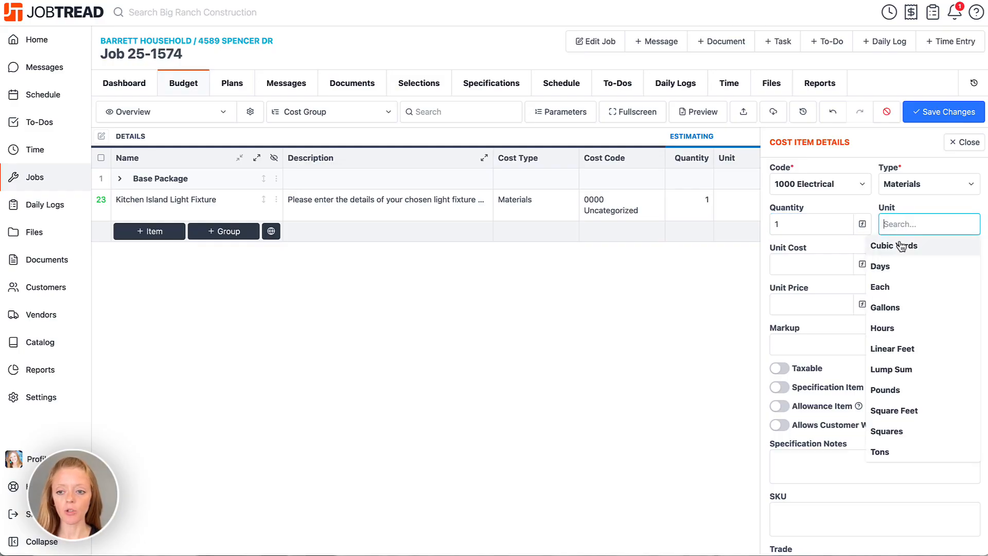
pyautogui.click(899, 287)
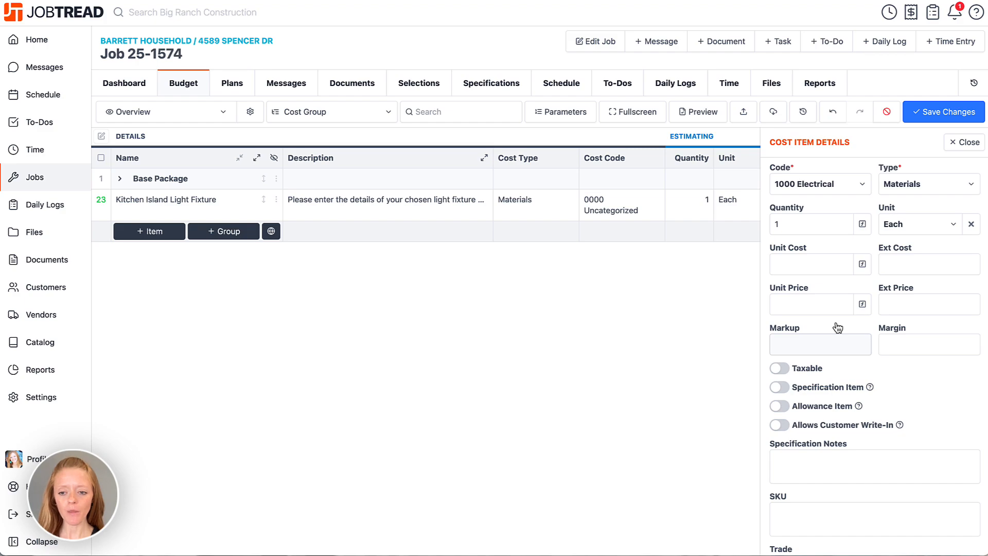
# - Enable Allows Customer Write-In for the kitchen island light fixture item
pyautogui.scroll(3, 838, 328)
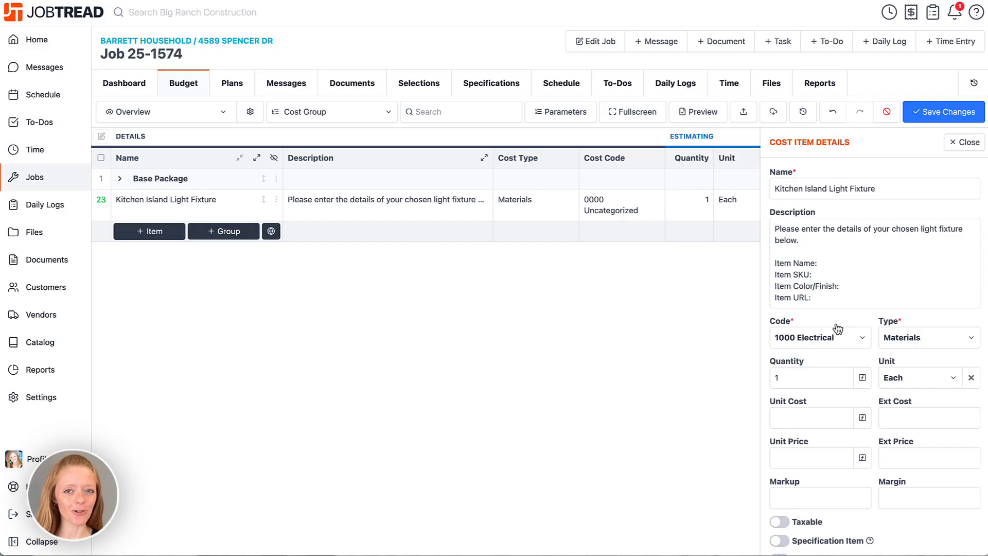
pyautogui.scroll(-5, 837, 328)
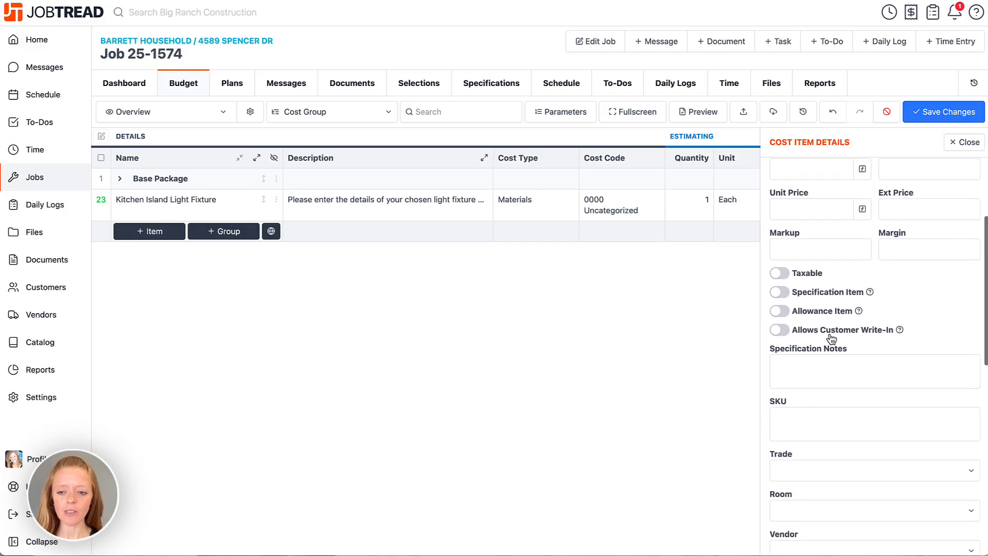
pyautogui.click(779, 330)
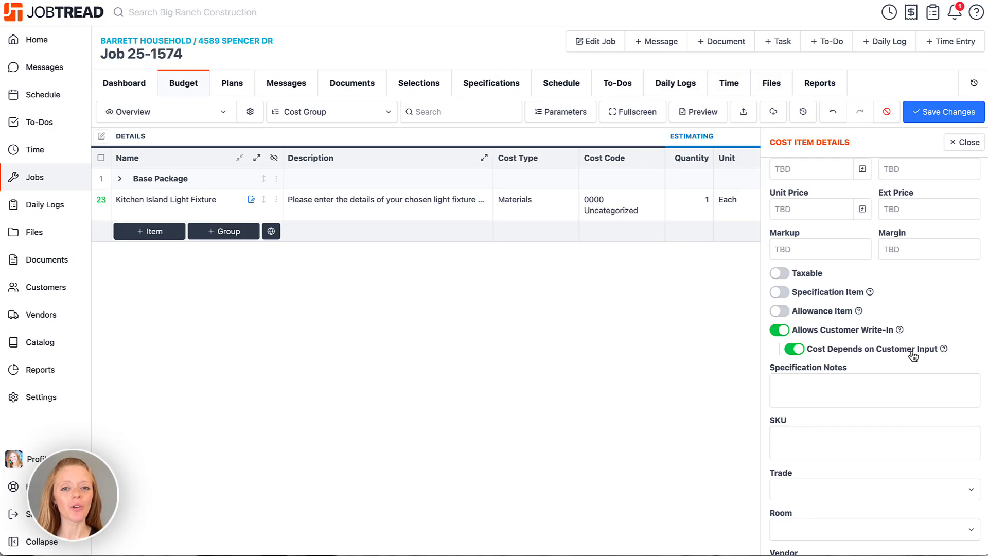
pyautogui.scroll(1, 909, 319)
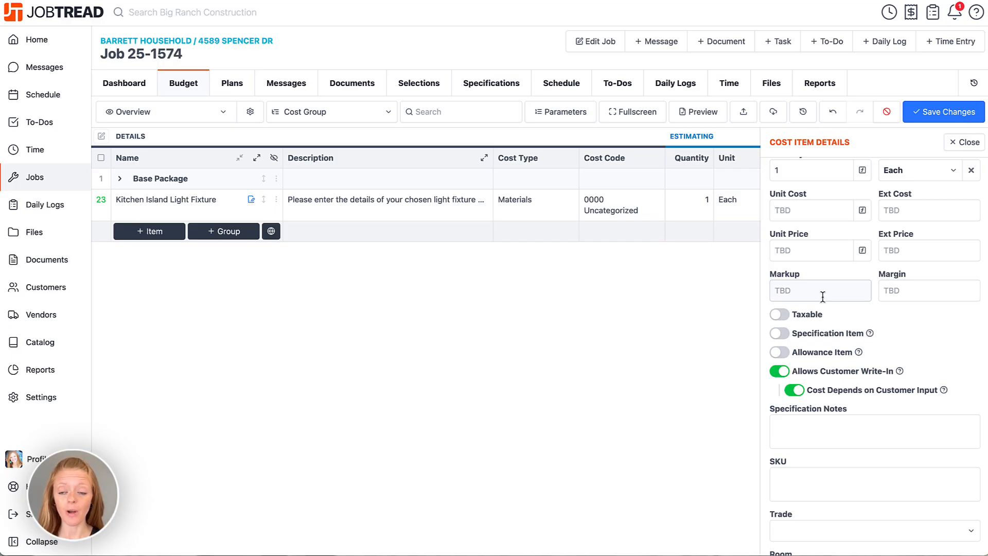
pyautogui.click(794, 390)
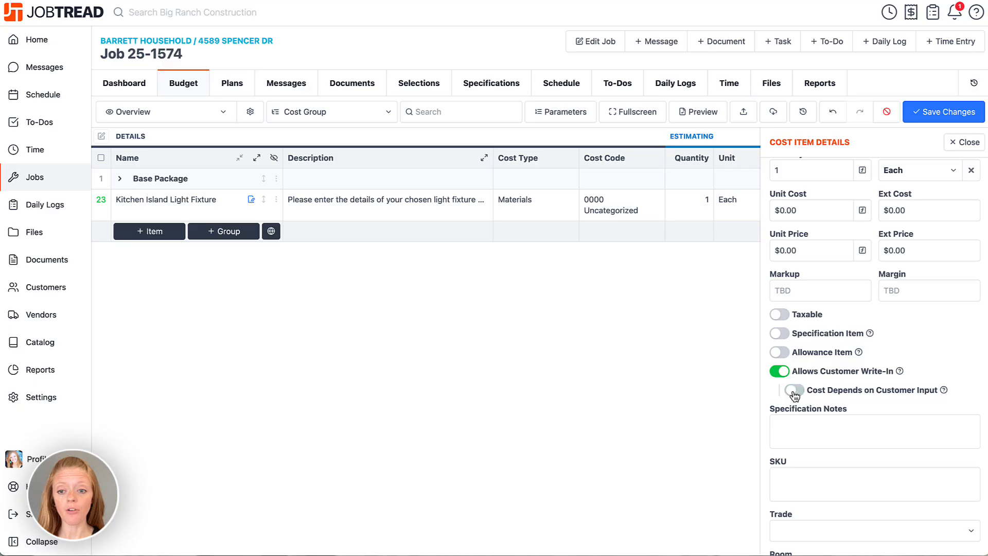
pyautogui.click(818, 212)
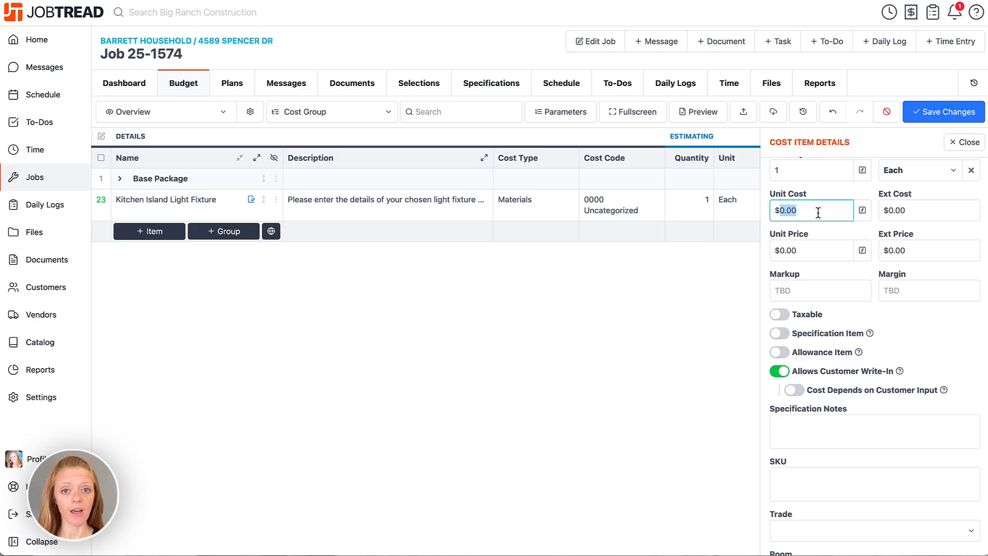
pyautogui.scroll(4, 818, 212)
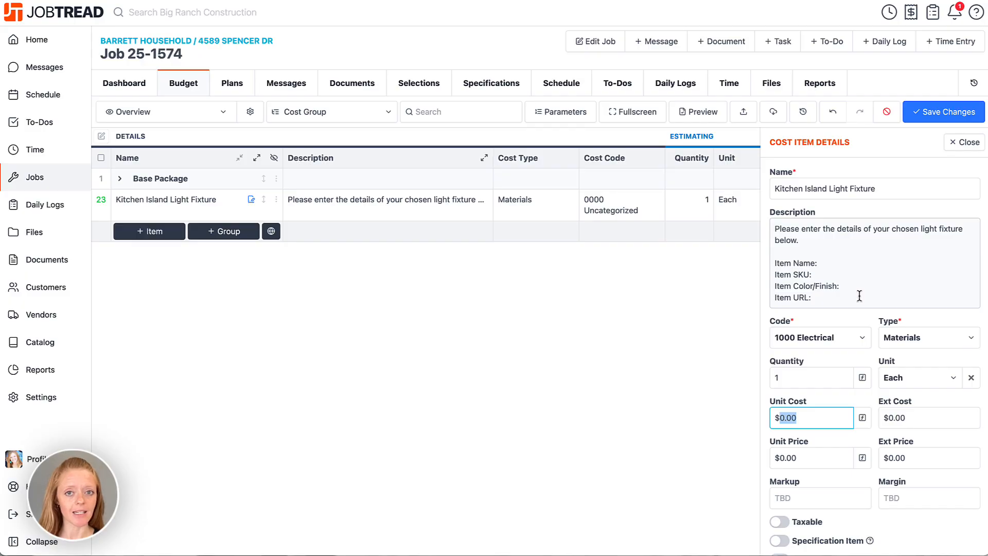
pyautogui.scroll(-5, 859, 295)
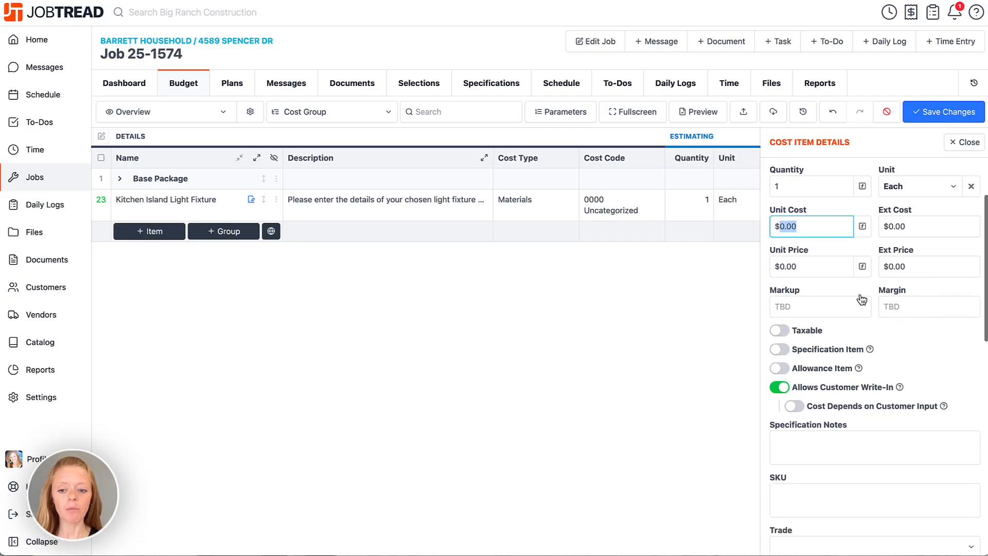
pyautogui.click(795, 369)
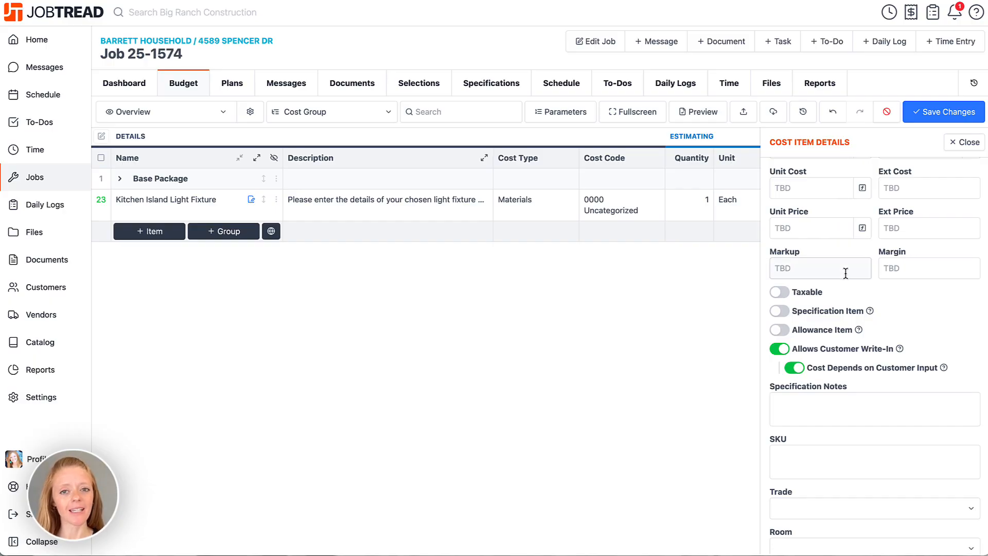
# - Close the light fixture's cost item details and save the budget changes
pyautogui.scroll(5, 845, 273)
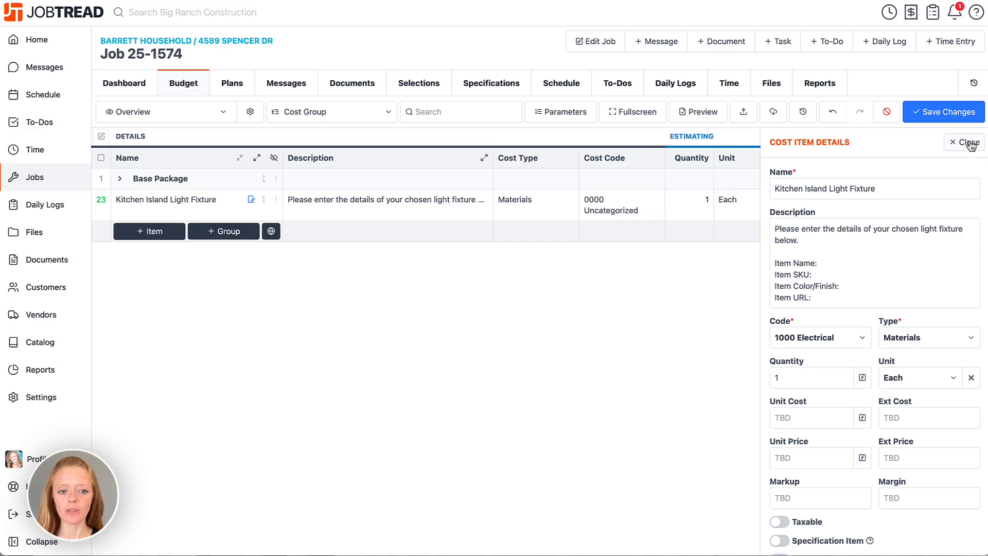
pyautogui.click(965, 142)
pyautogui.click(178, 203)
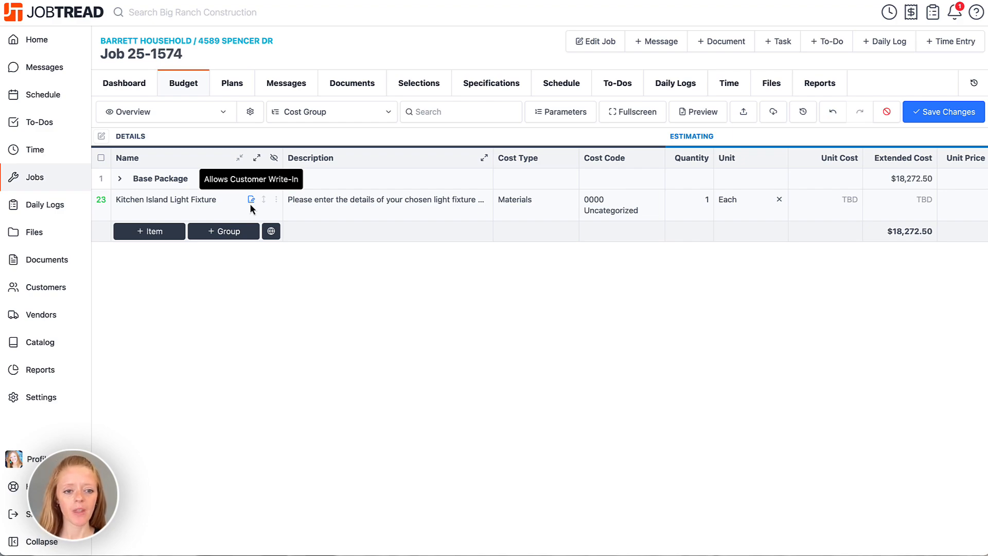
pyautogui.click(959, 121)
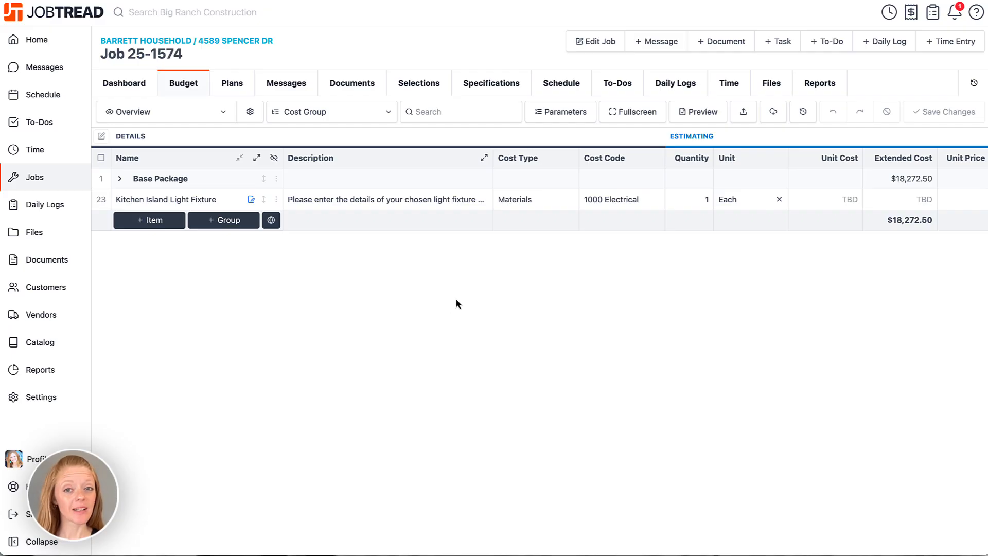
# - Create a Proposal document from the job budget that includes the Base Package group and the Kitchen Island Light Fixture
pyautogui.click(715, 41)
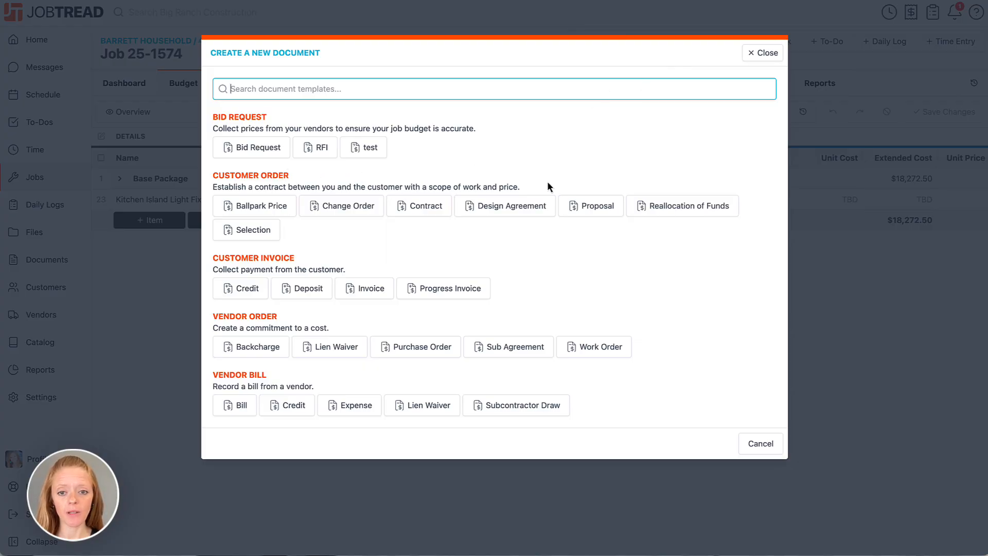
pyautogui.click(577, 212)
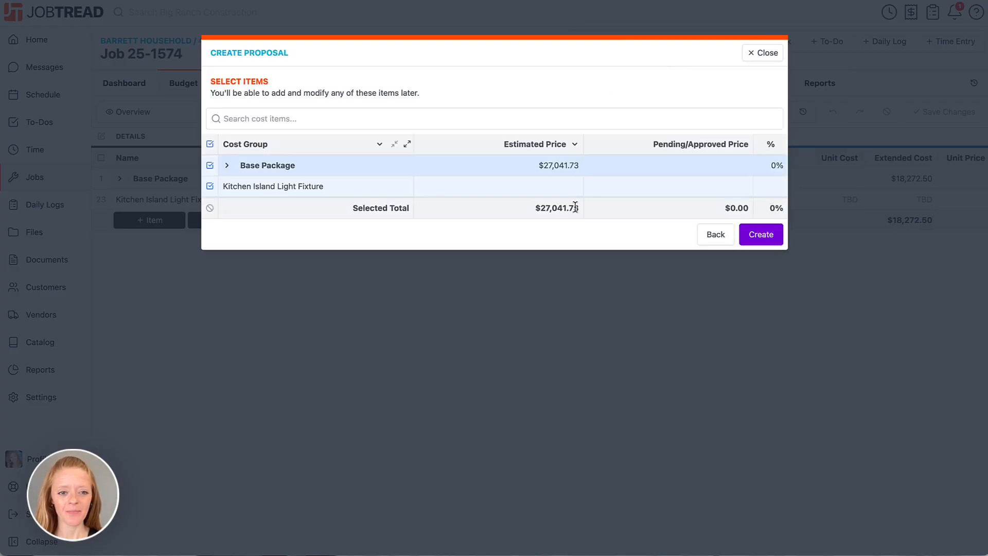
pyautogui.click(227, 165)
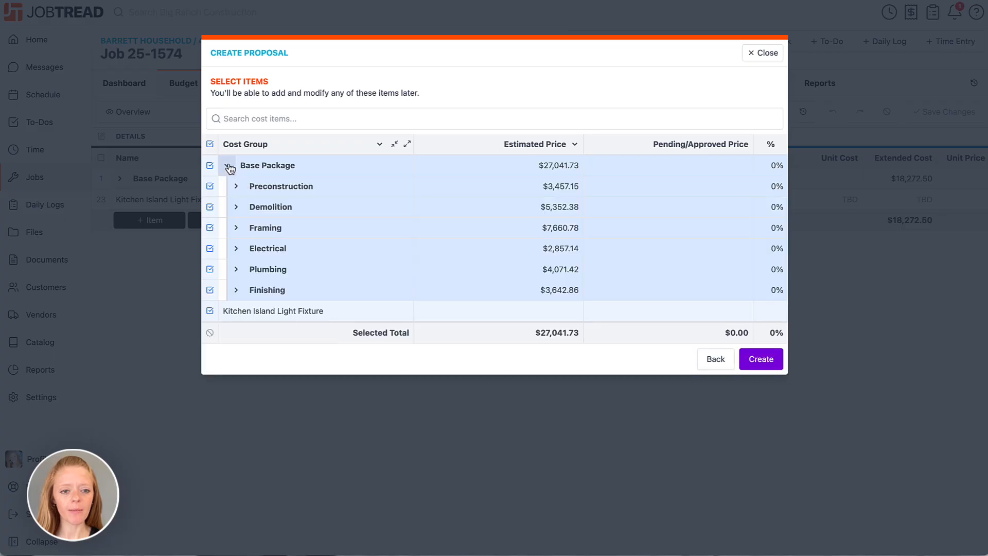
pyautogui.click(227, 165)
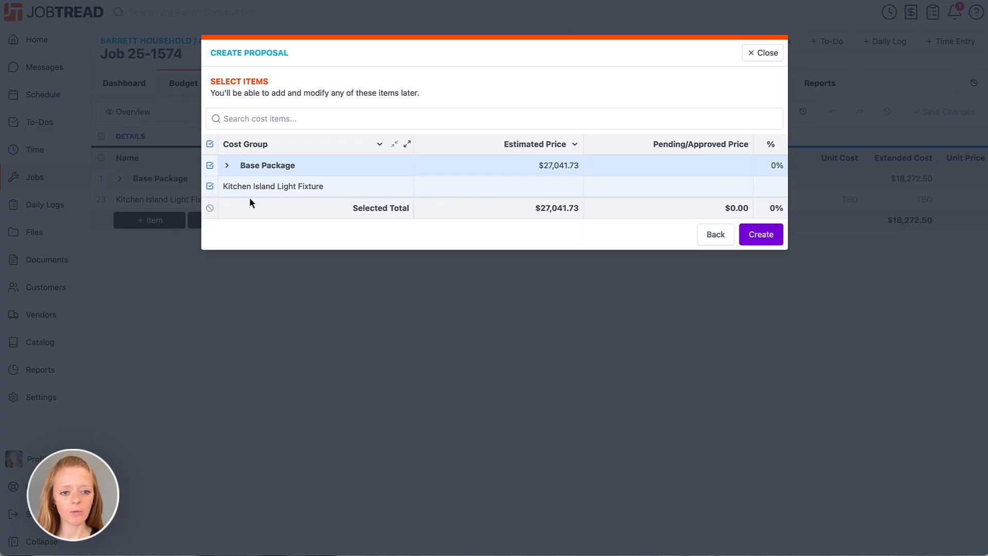
pyautogui.click(756, 234)
# - Review the draft proposal and send it to the customer contact with signature required and the prefilled email message
pyautogui.scroll(-5, 549, 303)
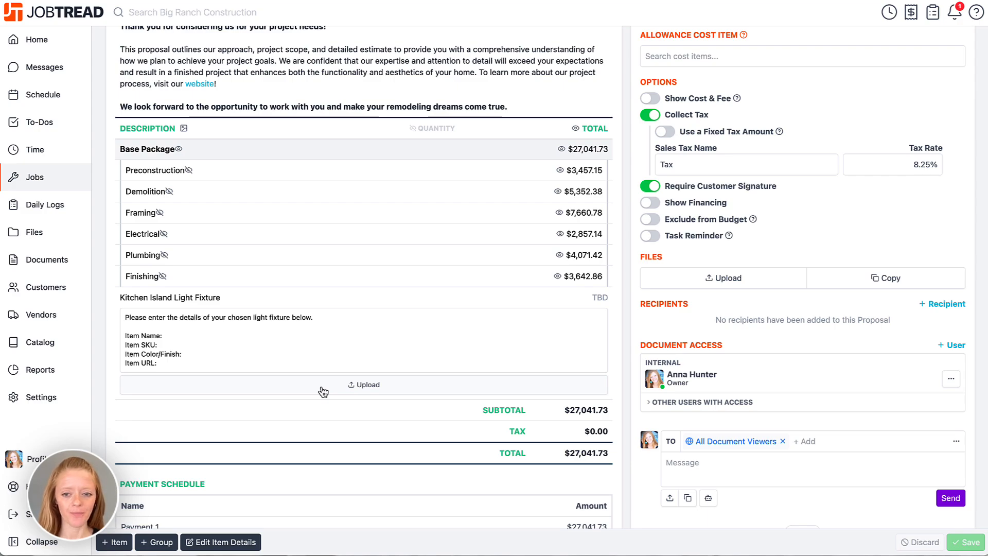
pyautogui.scroll(5, 324, 389)
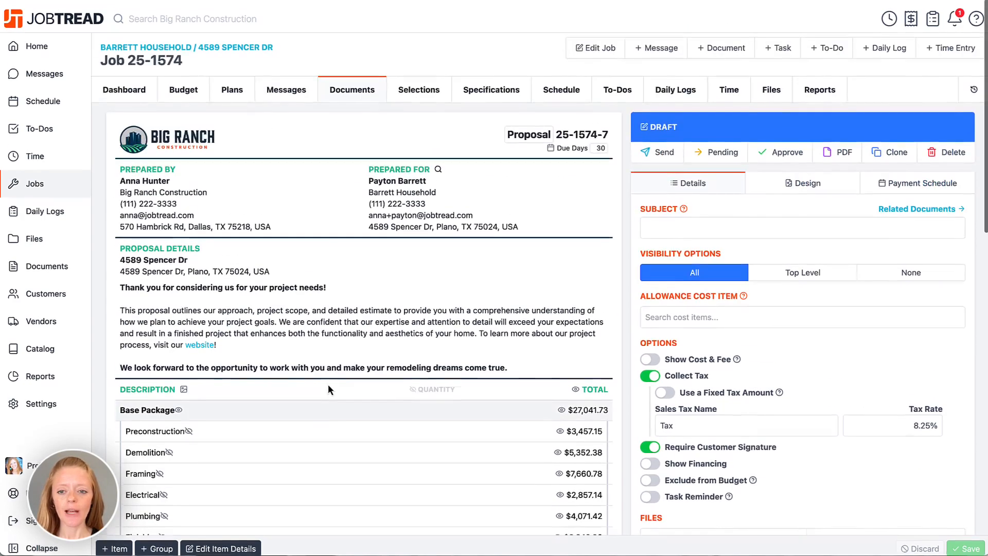
pyautogui.click(651, 151)
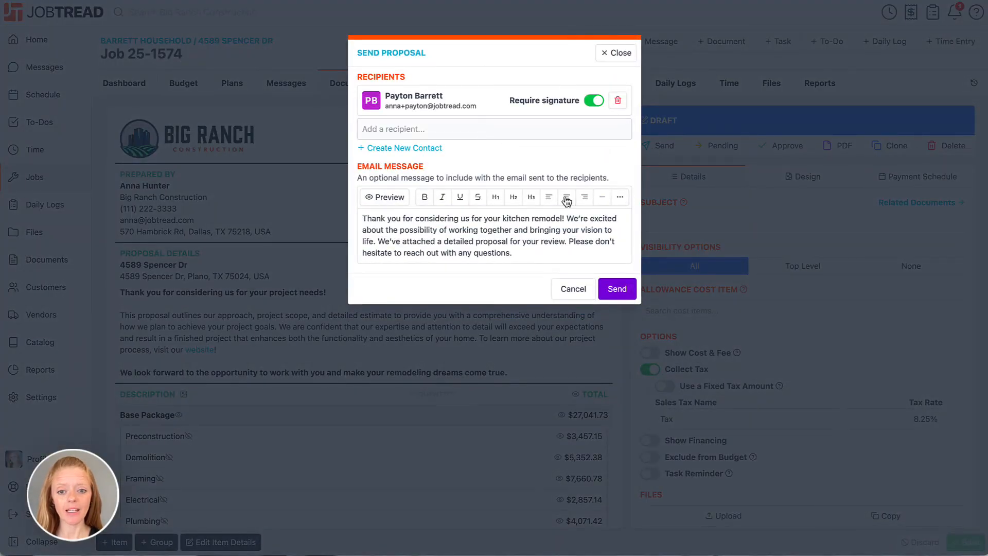
pyautogui.click(618, 290)
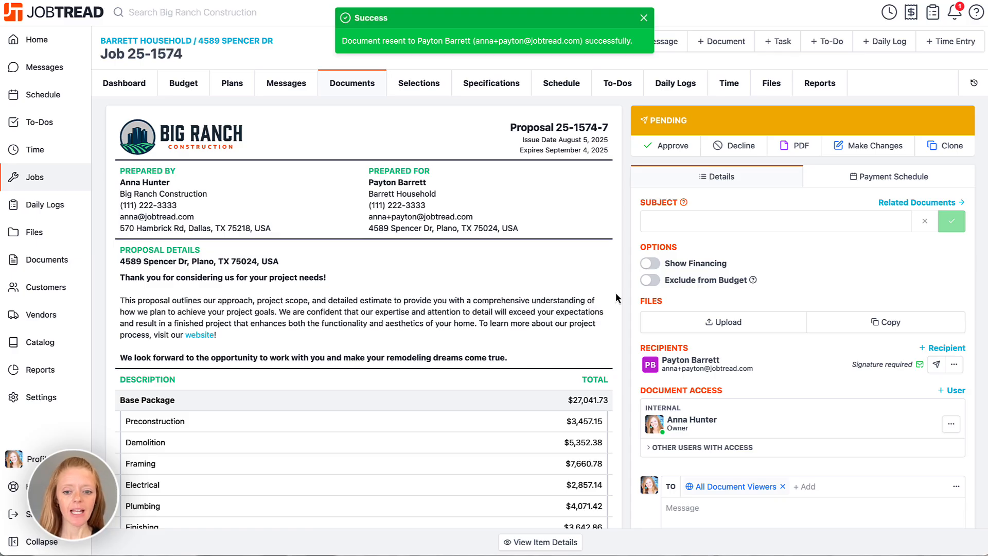
pyautogui.scroll(-4, 615, 293)
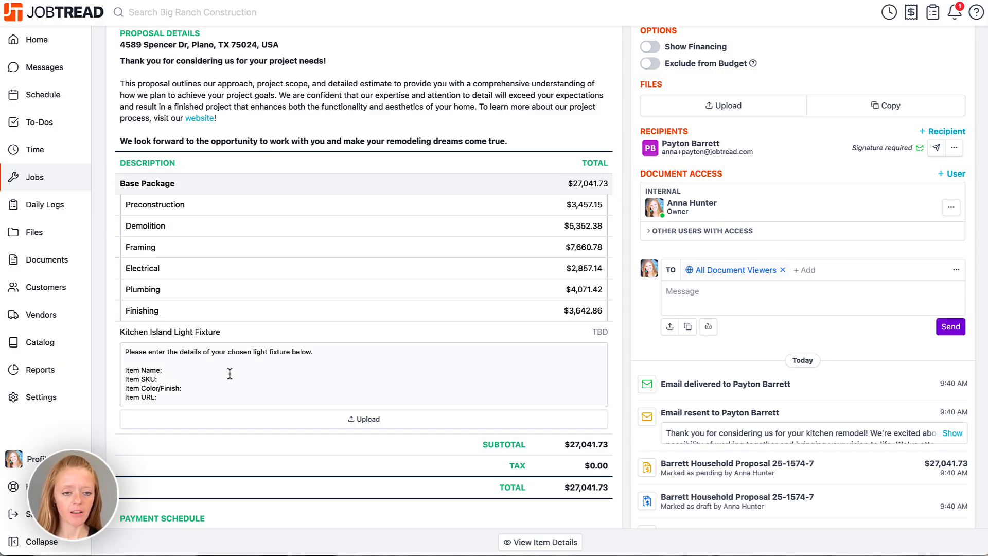
pyautogui.scroll(-1, 227, 374)
pyautogui.click(215, 309)
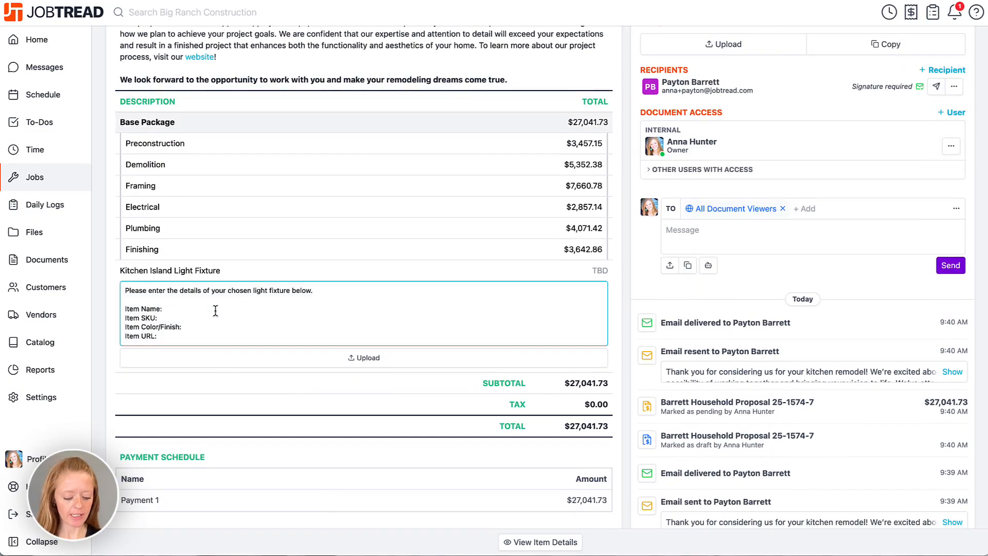
pyautogui.write('Pennant Light Item SKU: 456213254 Item')
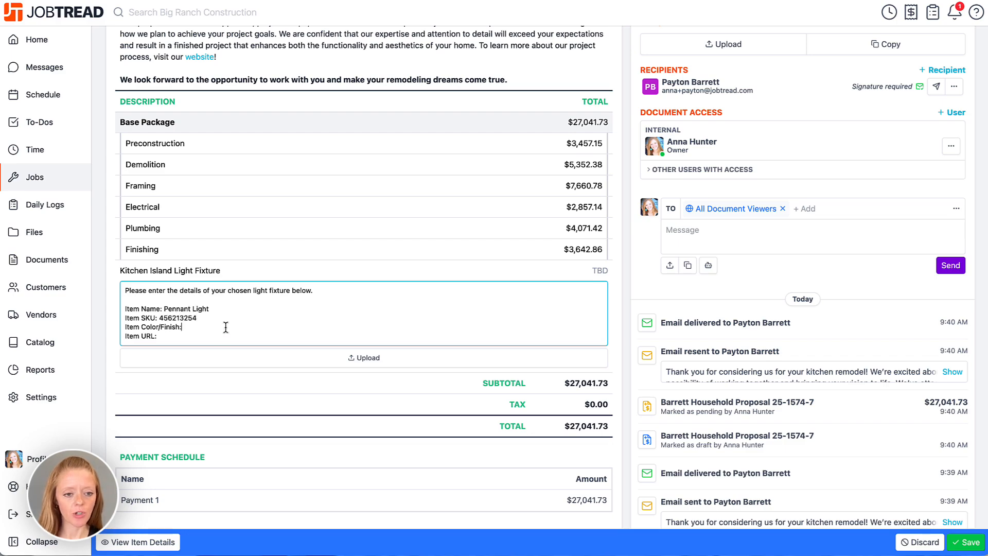
pyautogui.write(' Color/Finish: Bronze Item')
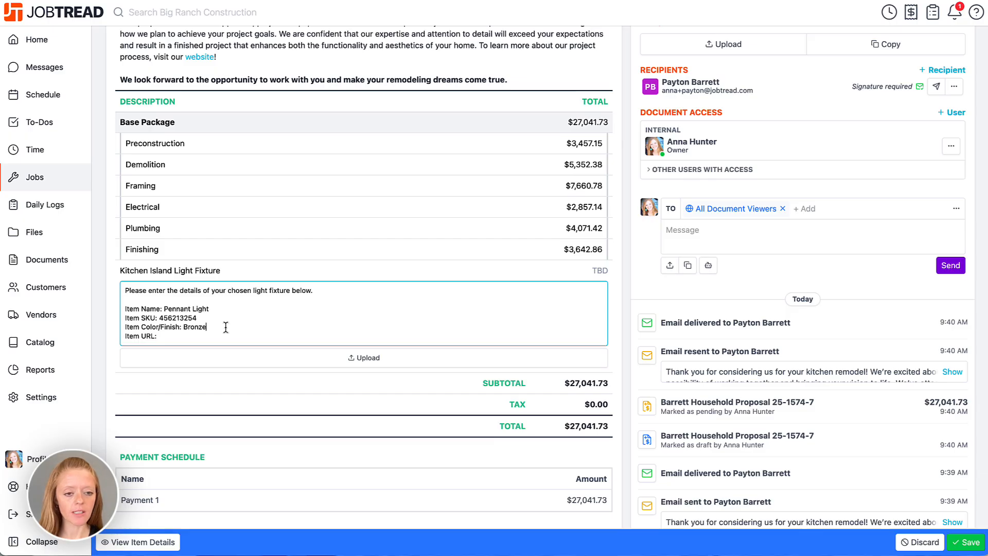
pyautogui.write(' URL: ')
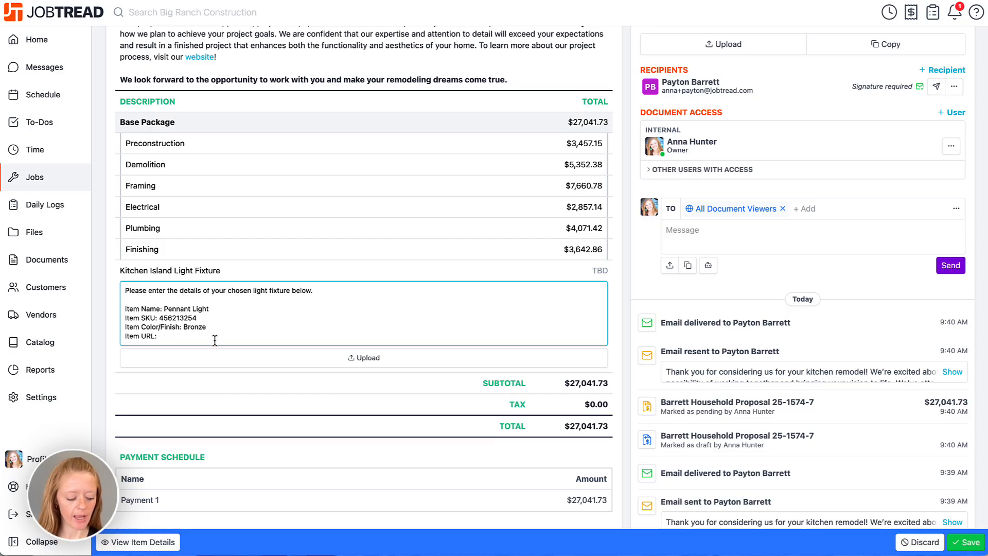
pyautogui.write('www.df')
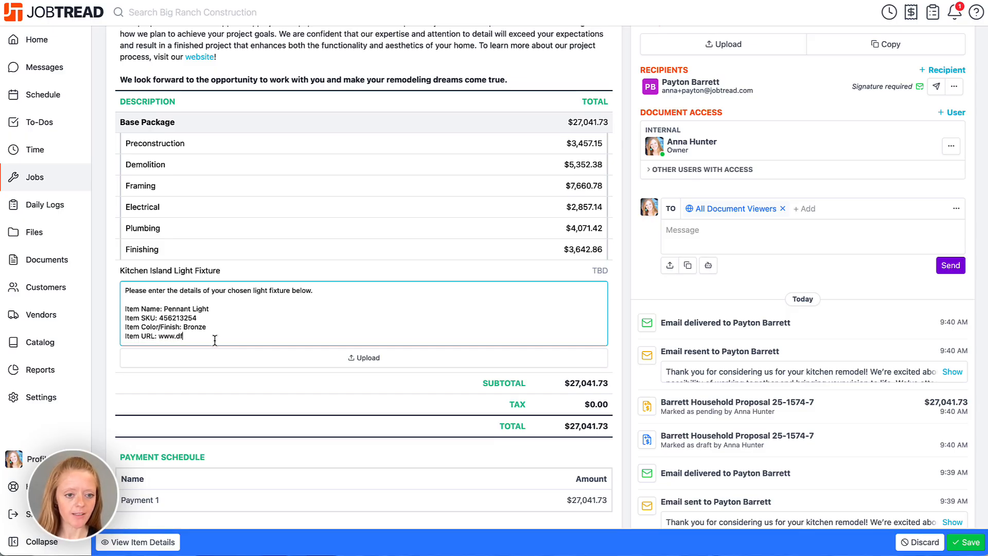
pyautogui.write('gsdfgsdfg.com')
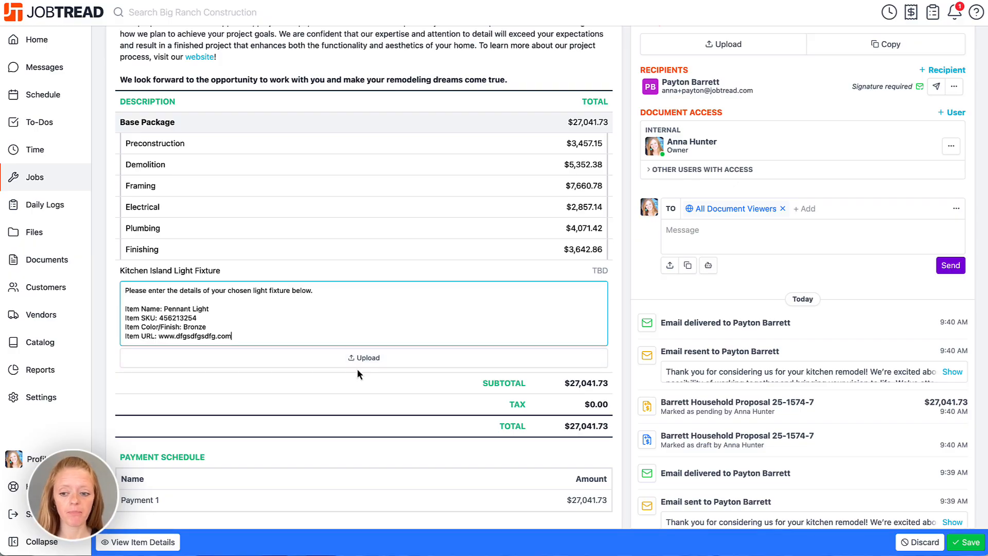
# - Submit the customer selections on the proposal with the message "I've made my selections."
pyautogui.scroll(-10, 609, 471)
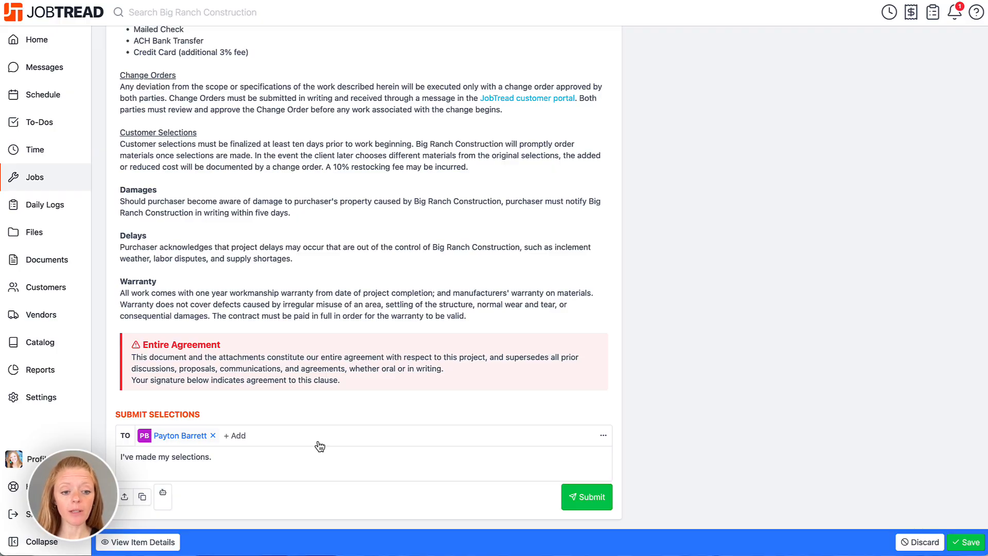
pyautogui.scroll(15, 394, 459)
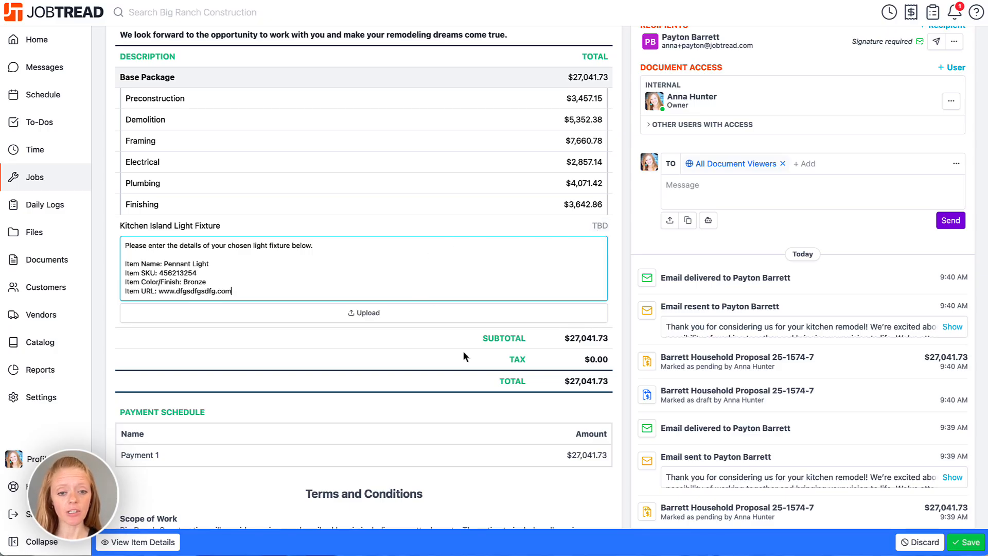
pyautogui.scroll(-12, 452, 483)
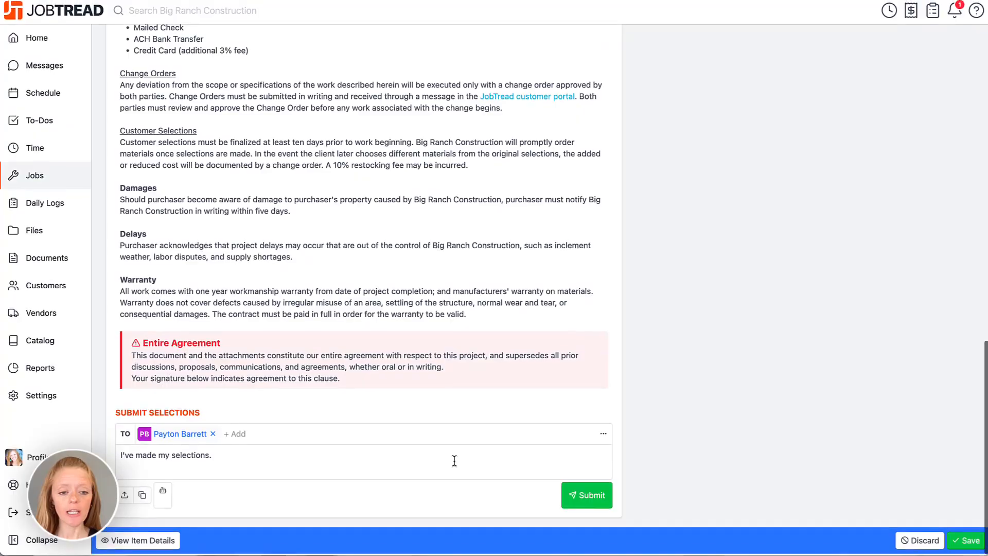
pyautogui.click(596, 497)
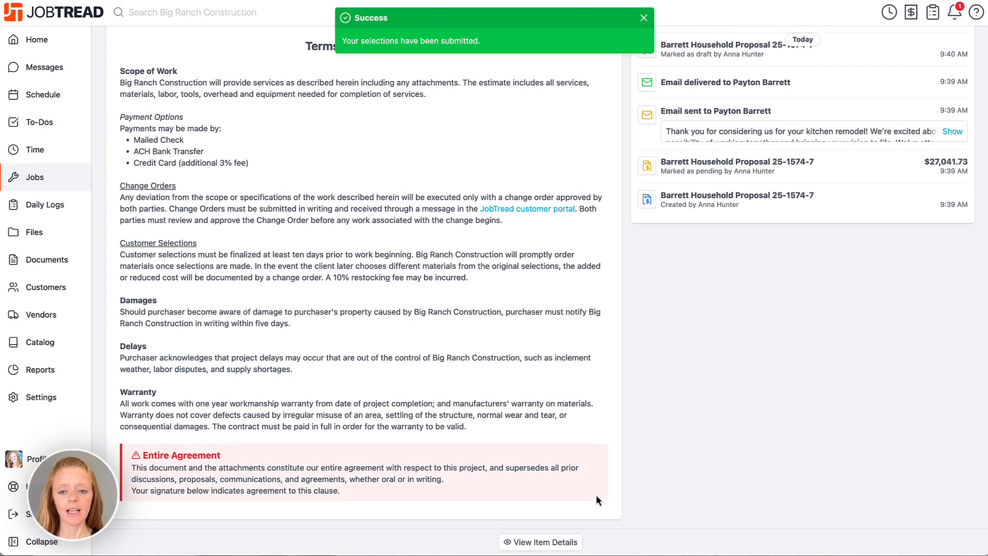
# - Set the Kitchen Island Light Fixture's unit cost to $850 in the pending proposal and close its cost item details
pyautogui.scroll(12, 596, 496)
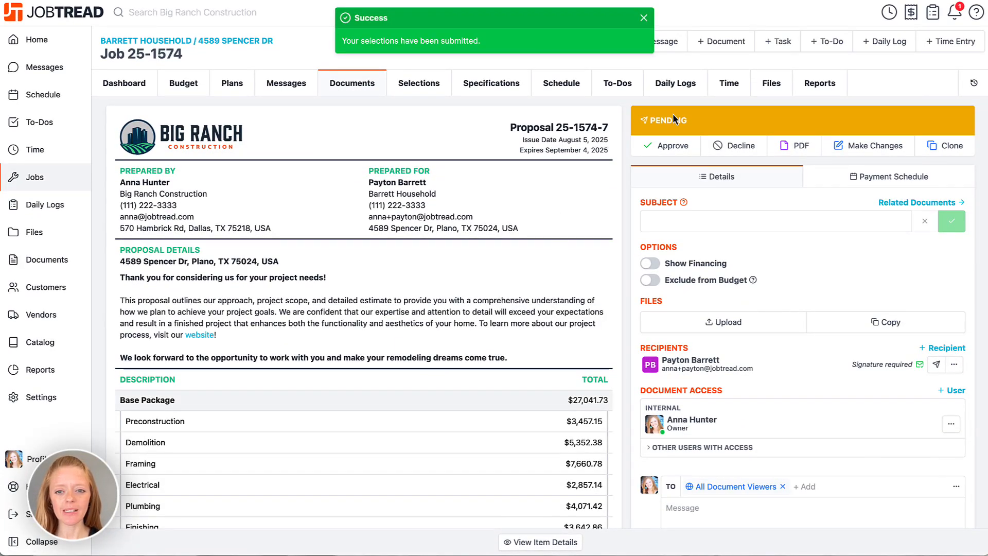
pyautogui.scroll(-1, 617, 436)
pyautogui.scroll(-5, 617, 436)
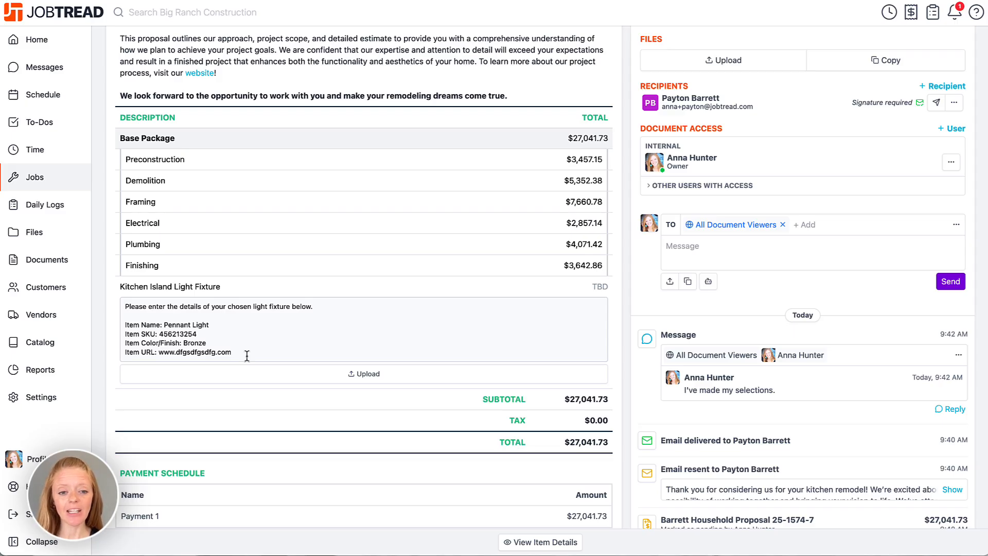
pyautogui.click(606, 292)
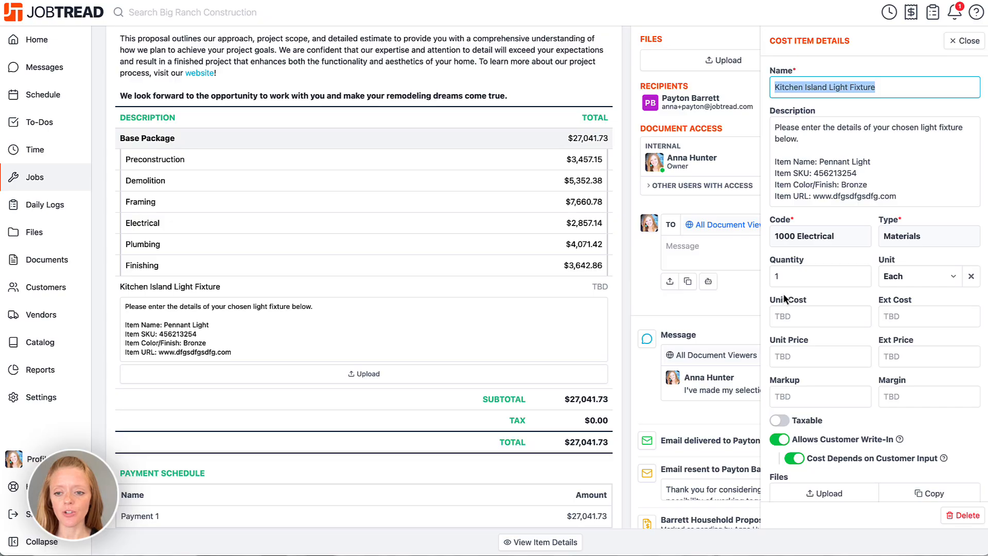
pyautogui.click(804, 317)
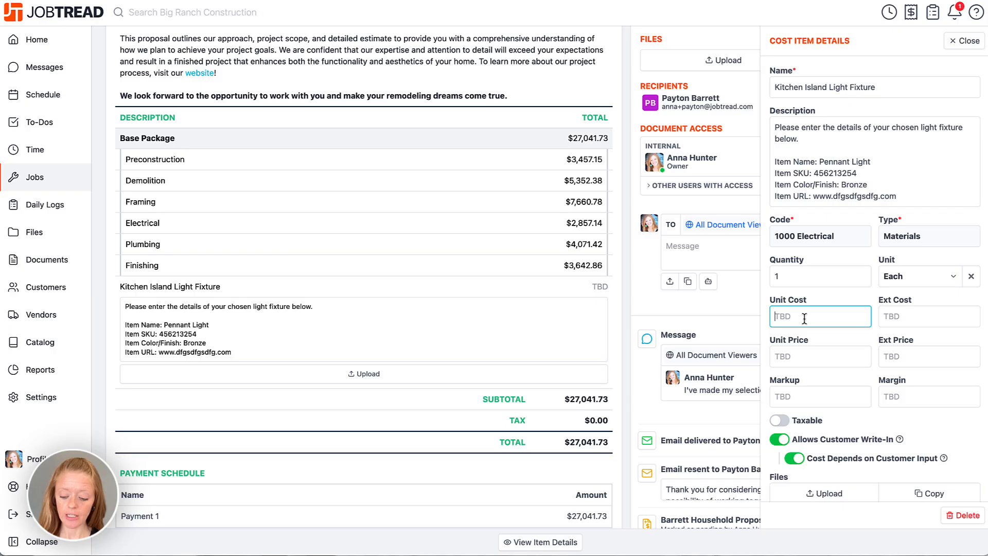
pyautogui.write('850')
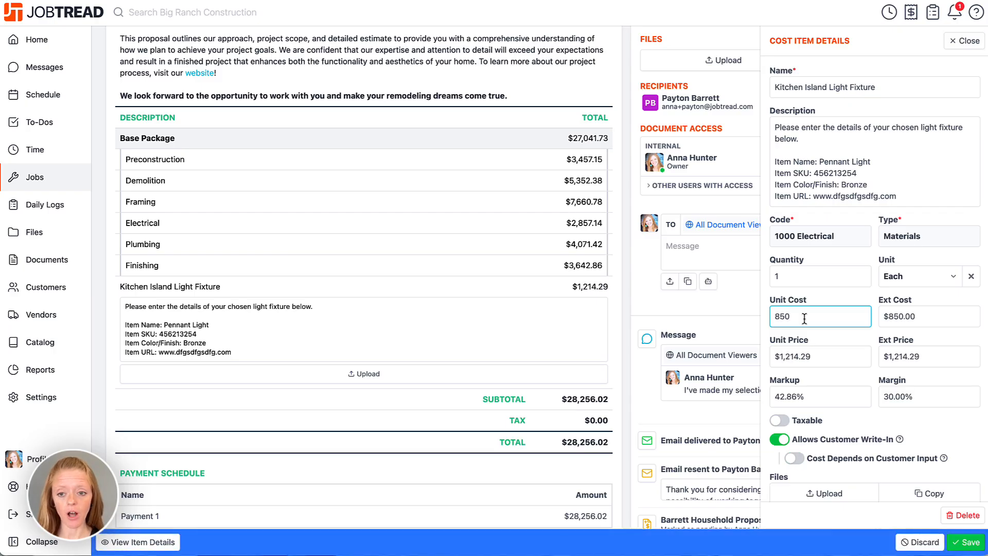
pyautogui.click(770, 344)
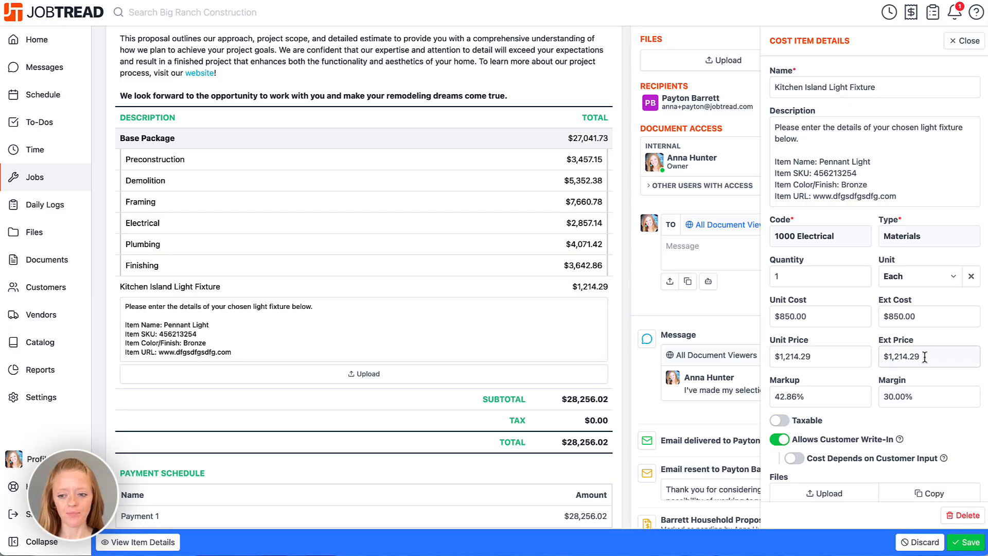
pyautogui.click(968, 42)
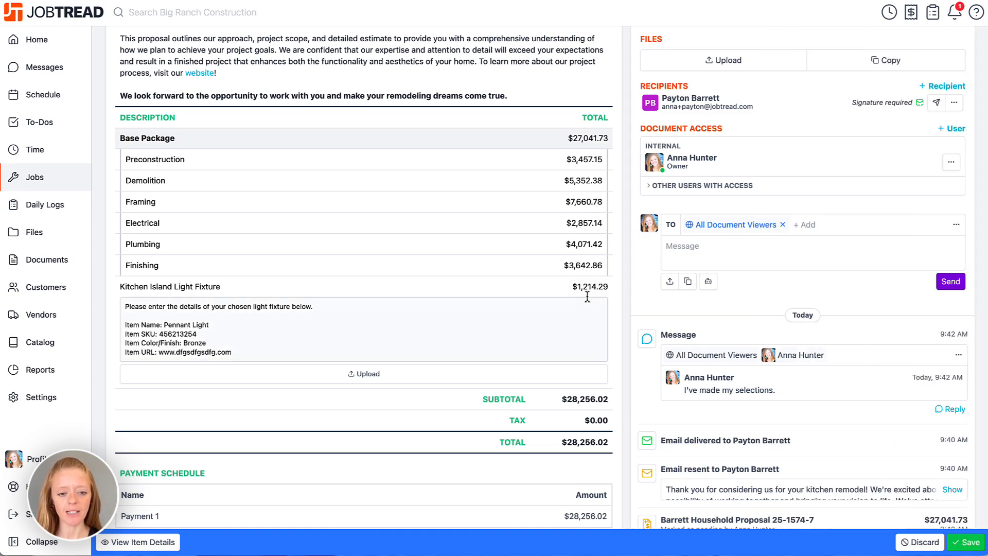
# - Save the priced proposal and resend it to the customer contact with the email message "The proposal is ready for your final signature!"
pyautogui.click(963, 544)
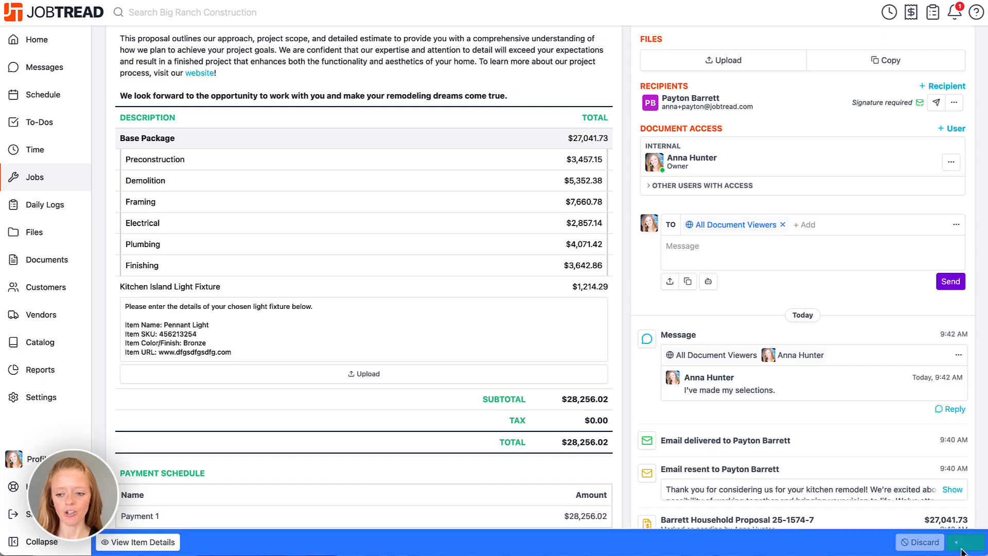
pyautogui.scroll(5, 587, 497)
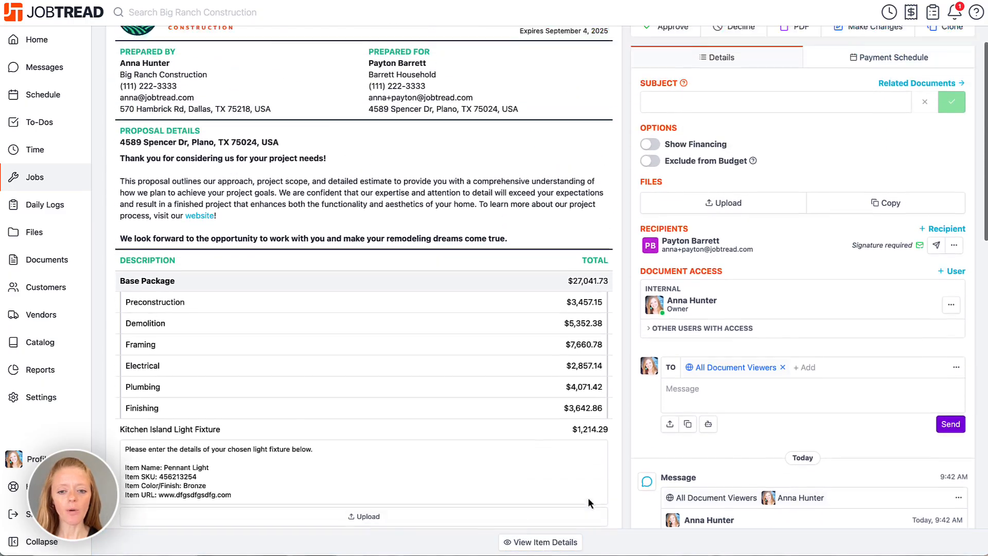
pyautogui.scroll(1, 587, 496)
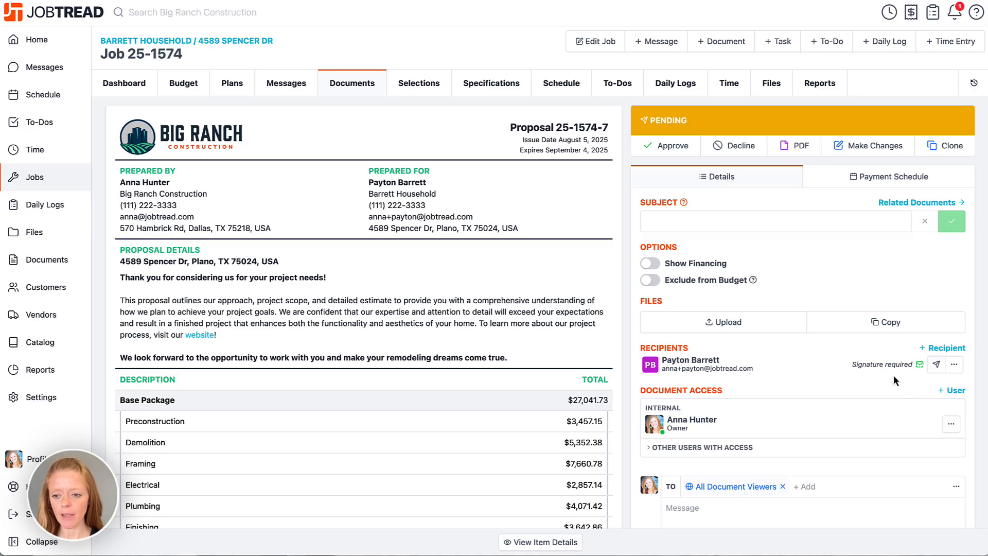
pyautogui.click(936, 366)
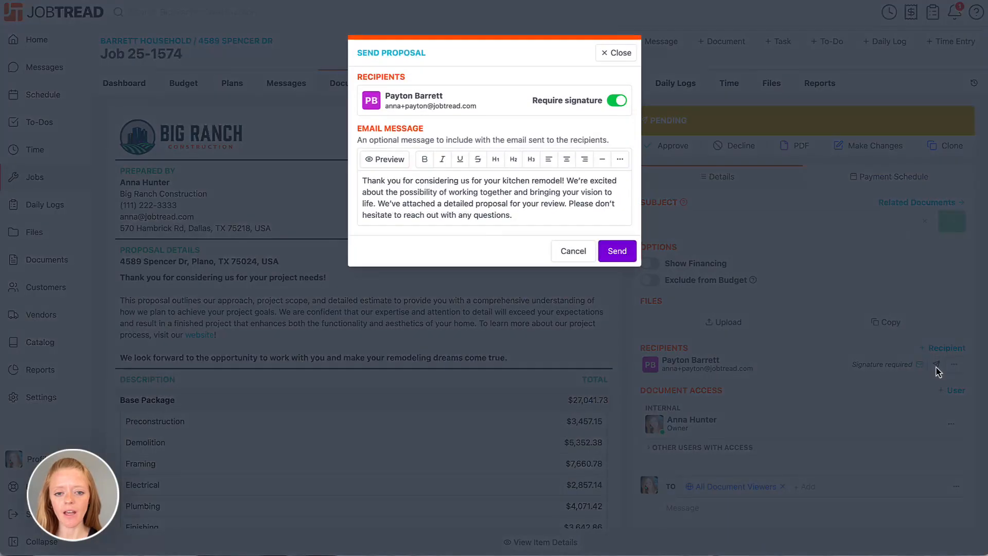
pyautogui.tripleClick(530, 209)
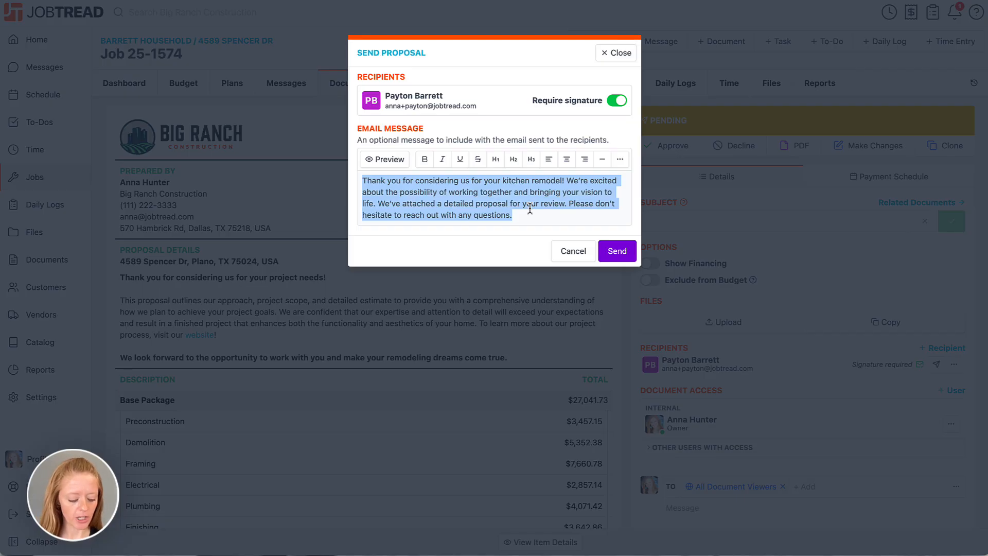
pyautogui.write('The pro')
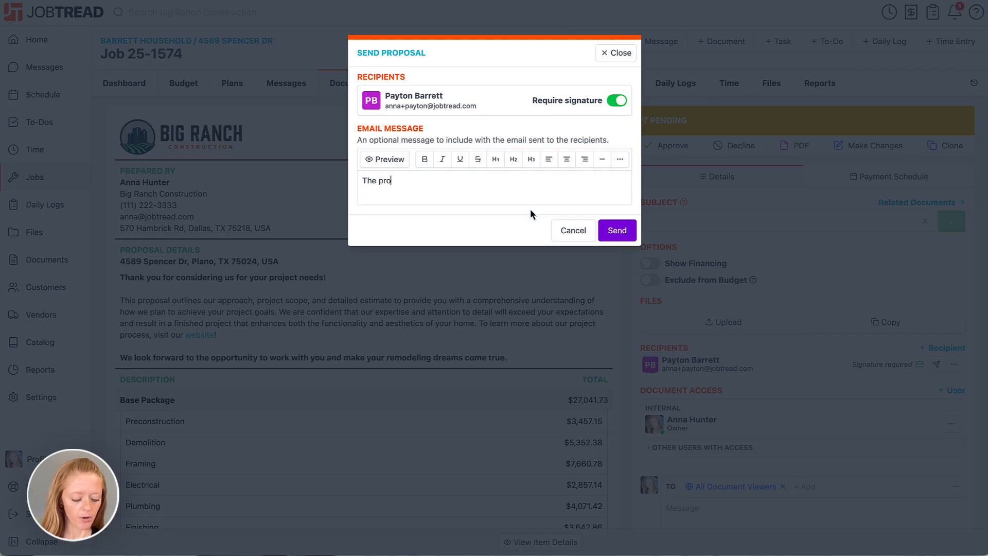
pyautogui.write('posal is ready ')
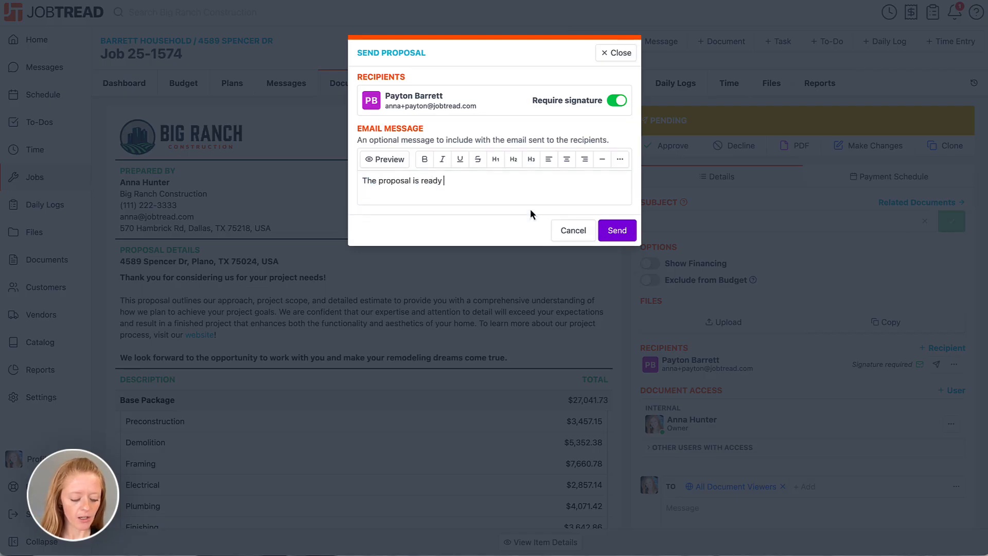
pyautogui.write('for your final signature!')
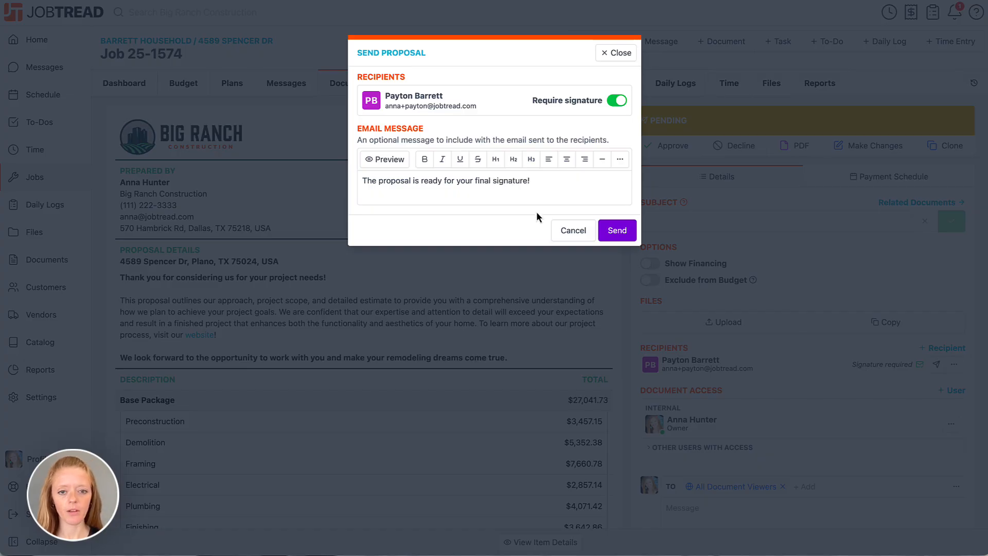
pyautogui.click(620, 231)
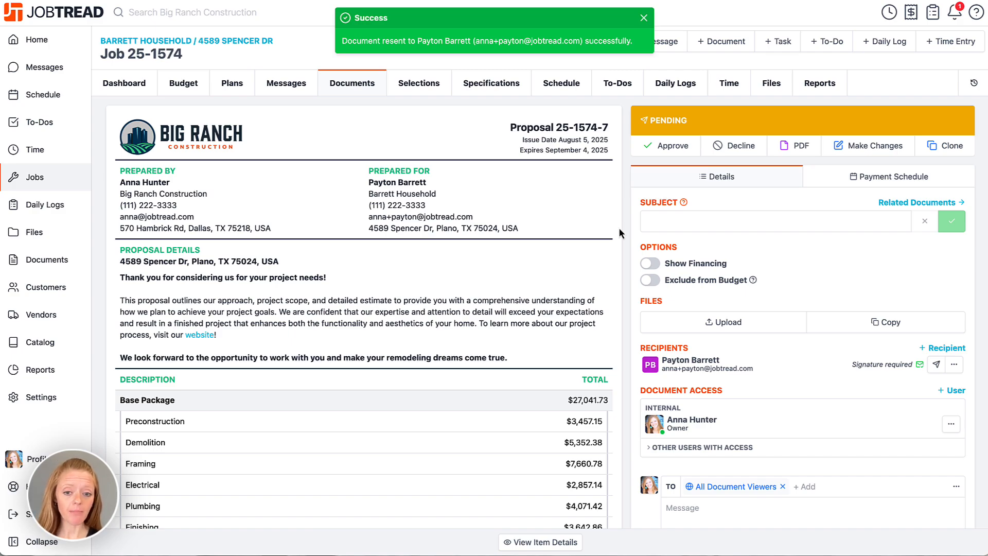
# - Draw the customer's signature in the acceptance section at the end of the proposal and approve it
pyautogui.scroll(-6, 619, 229)
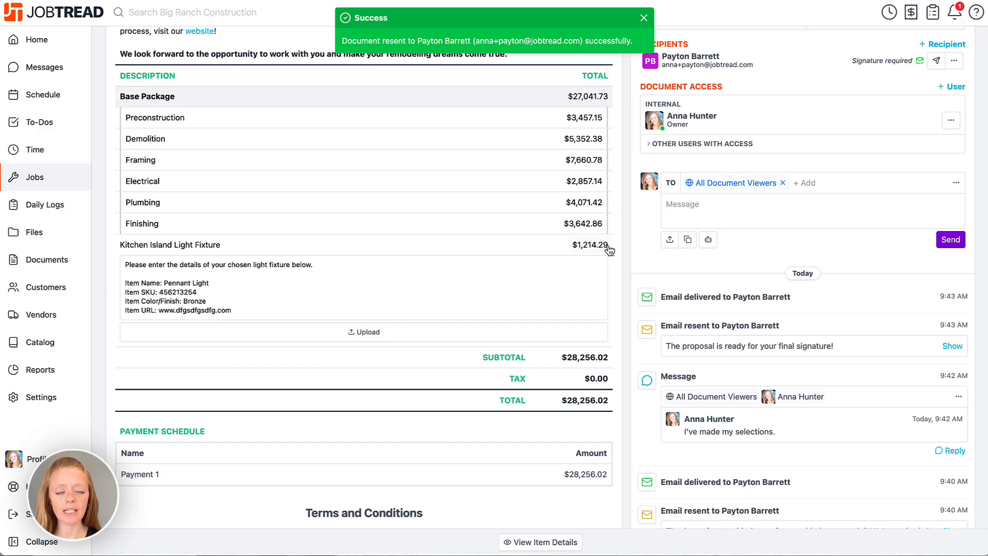
pyautogui.scroll(-5, 504, 430)
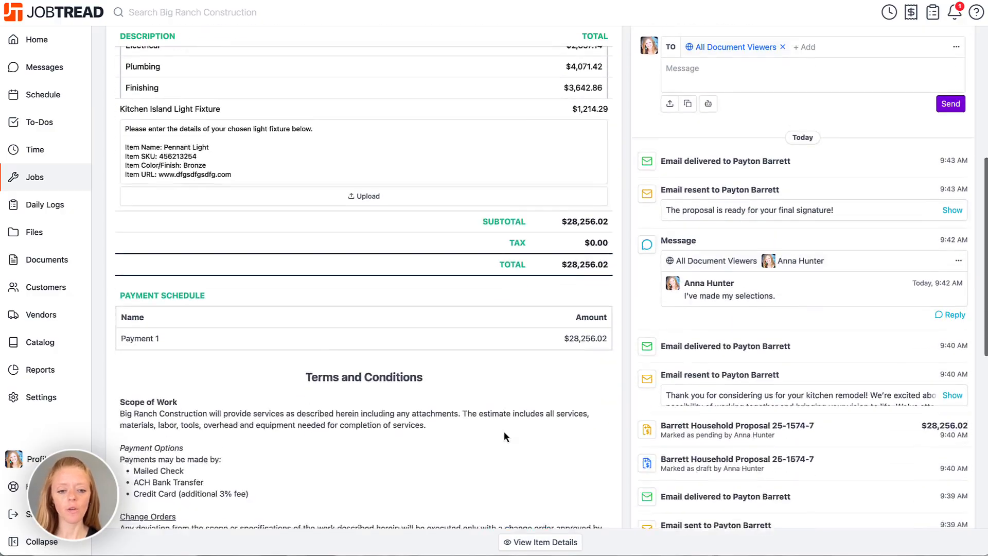
pyautogui.scroll(-7, 504, 435)
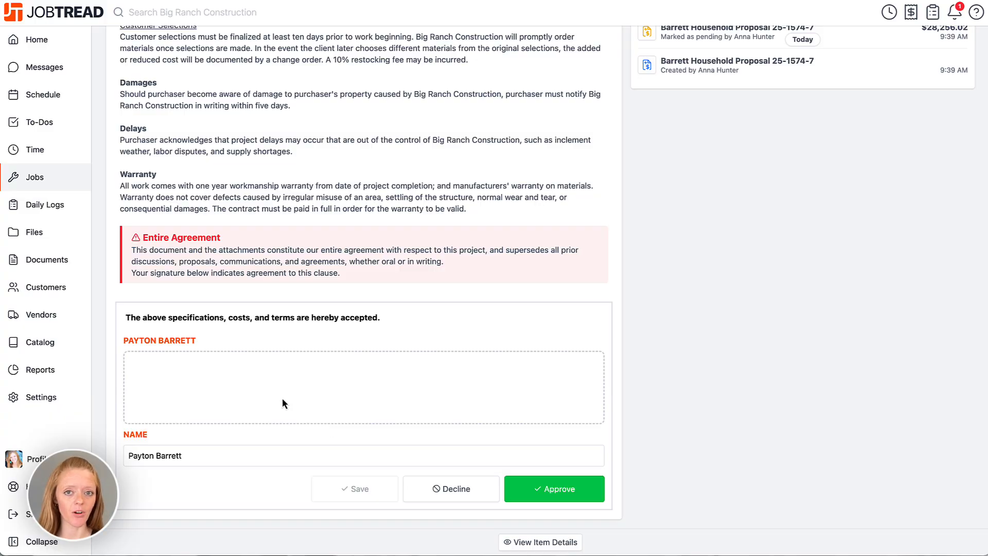
pyautogui.moveTo(218, 367)
pyautogui.mouseDown()
pyautogui.moveTo(196, 401)
pyautogui.moveTo(264, 400)
pyautogui.mouseUp()
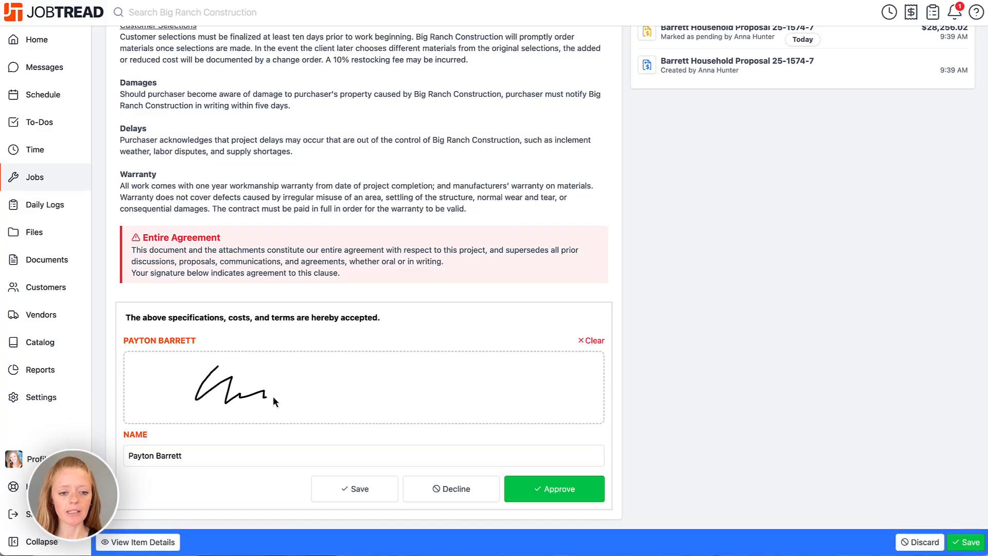
pyautogui.click(579, 497)
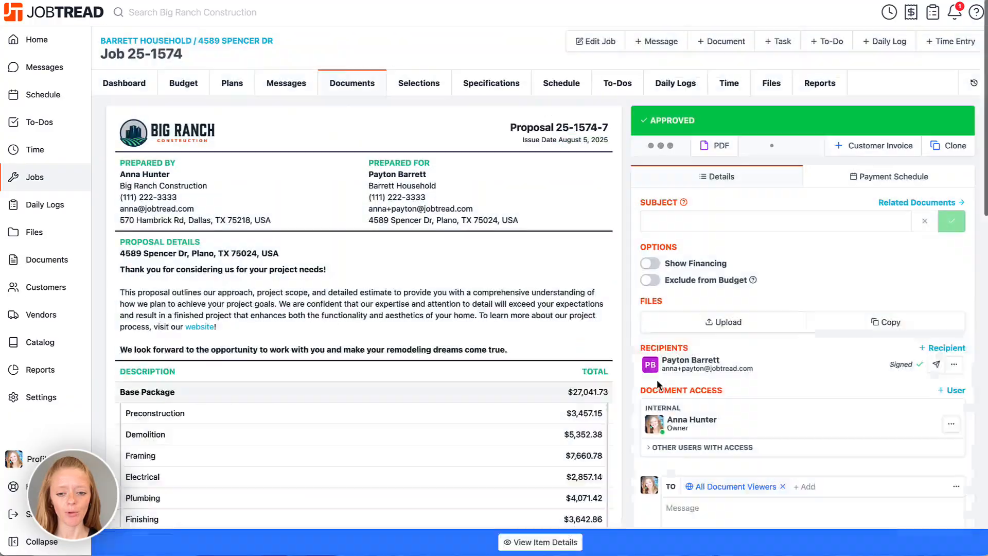
pyautogui.click(618, 52)
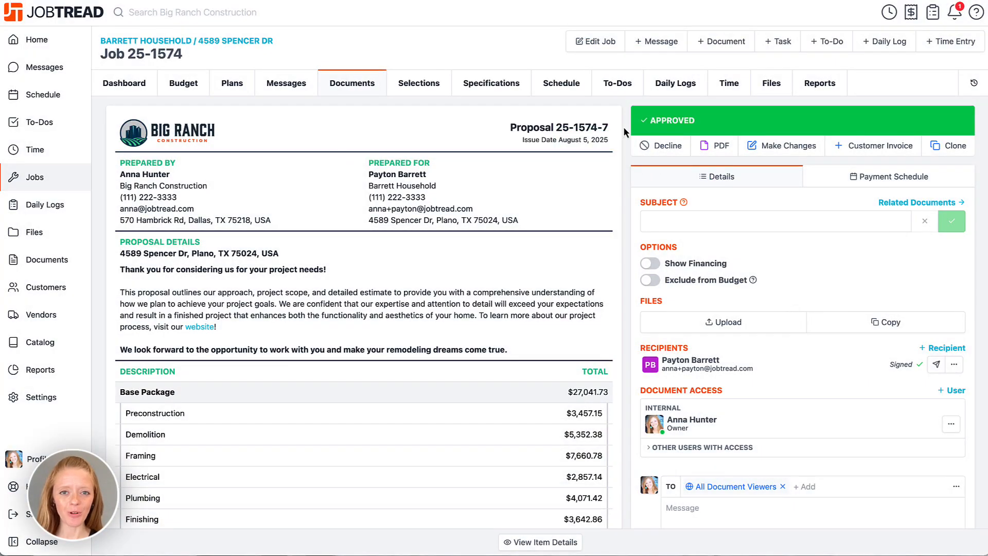
# - Review the Kitchen Island Light Fixture details in the approved proposal and in the job's selections
pyautogui.scroll(-7, 623, 131)
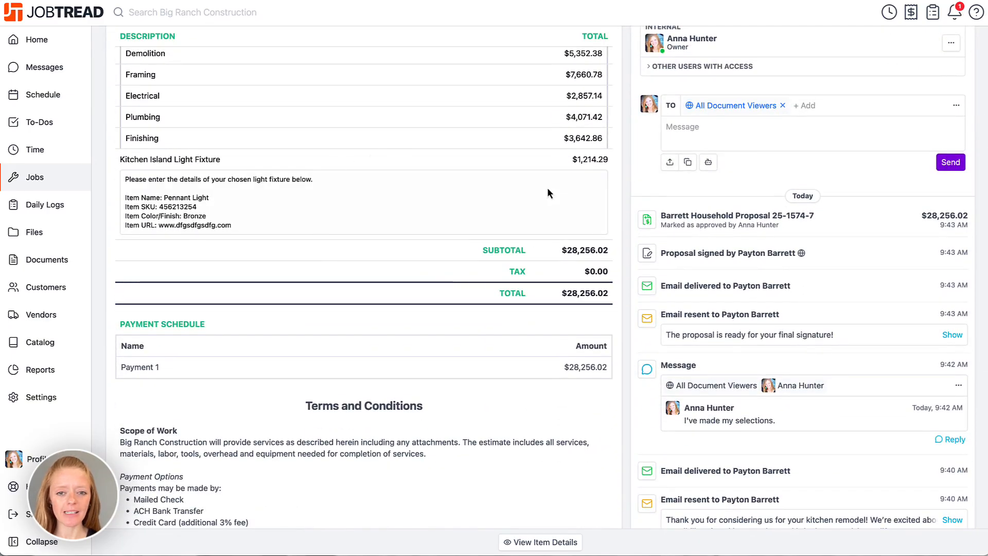
pyautogui.scroll(7, 538, 159)
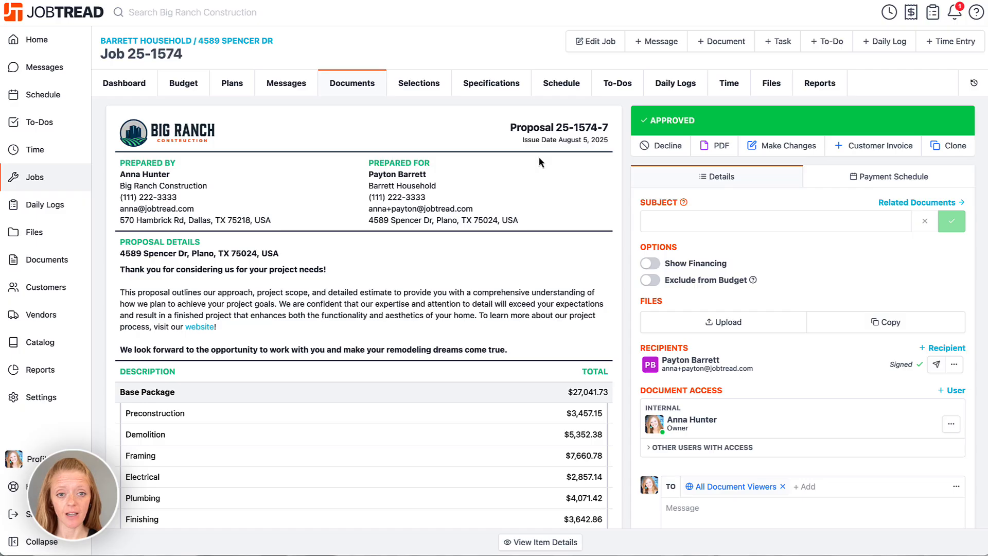
pyautogui.click(435, 96)
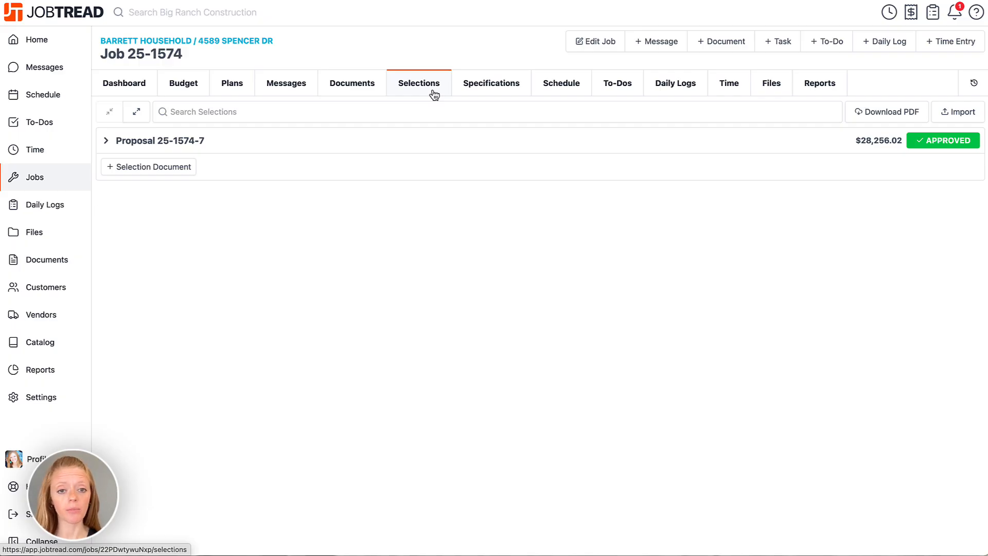
pyautogui.click(427, 151)
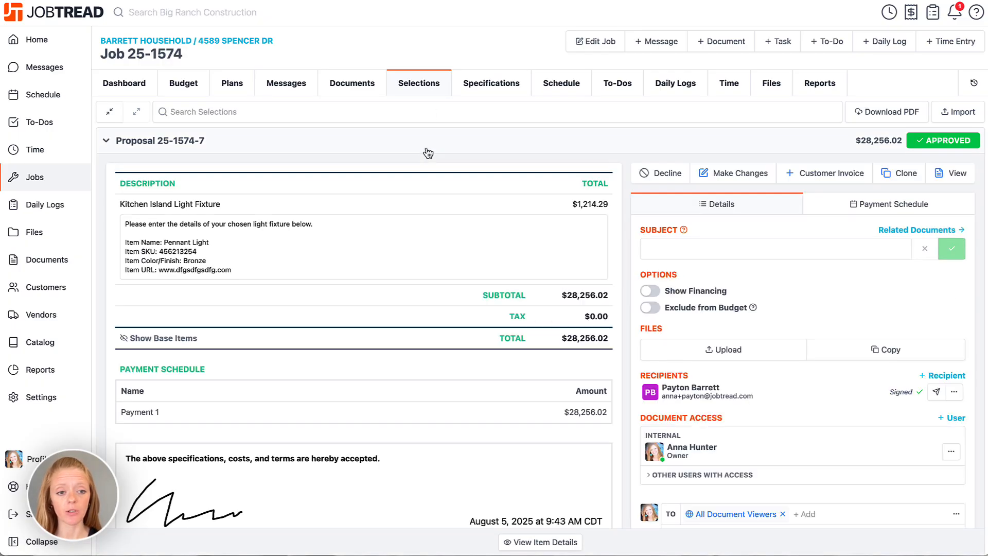
pyautogui.click(394, 148)
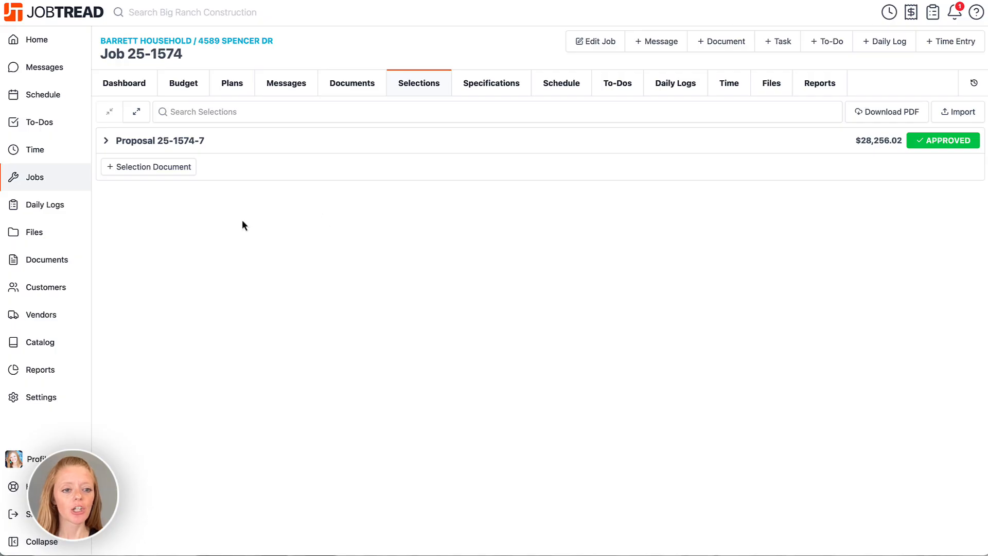
# - Start a new selection document for the job and name it Cabinet Hardware Selection
pyautogui.click(145, 170)
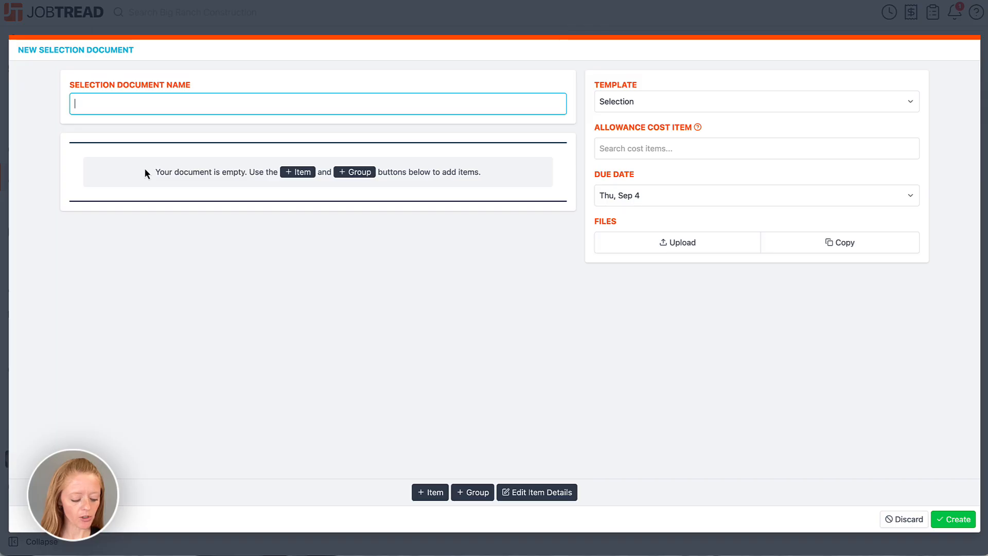
pyautogui.write('Cabinet Ha')
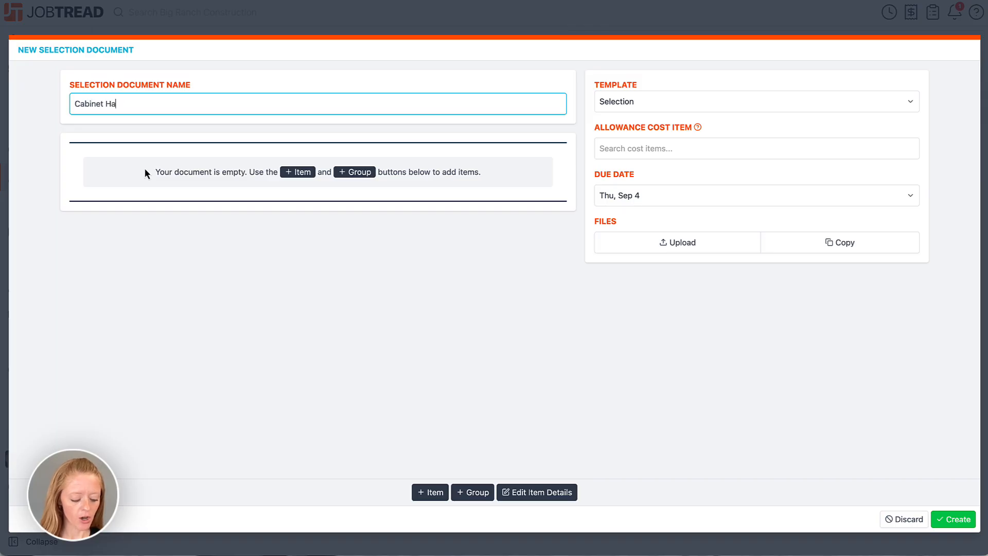
pyautogui.write('rdware Selection')
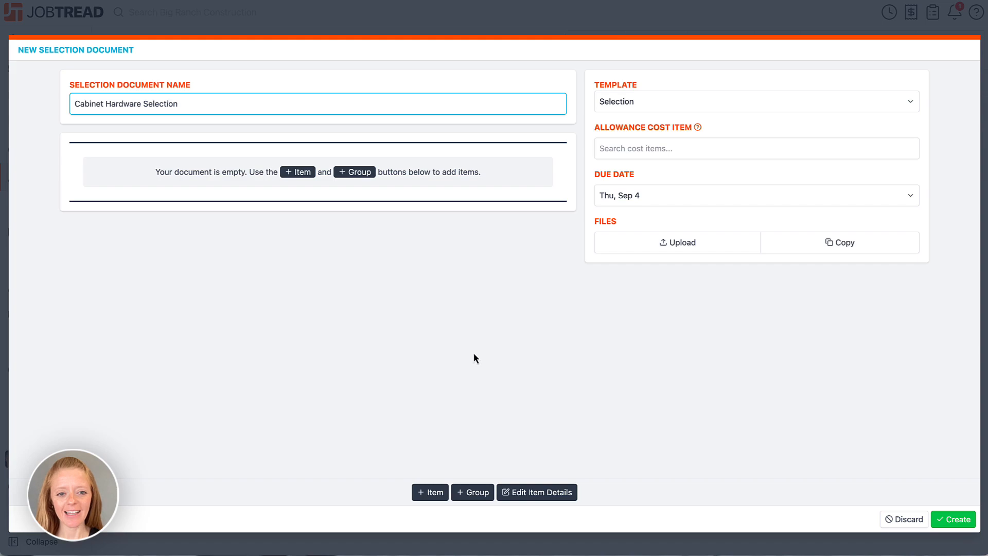
# - Add a new blank cost item to the selection document and name it Cabinet Hardware
pyautogui.click(425, 492)
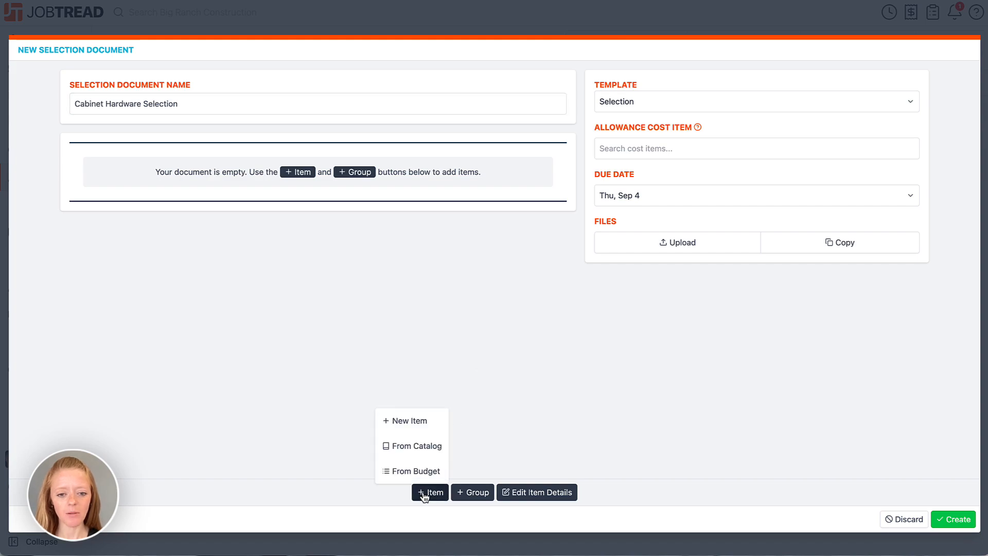
pyautogui.click(435, 426)
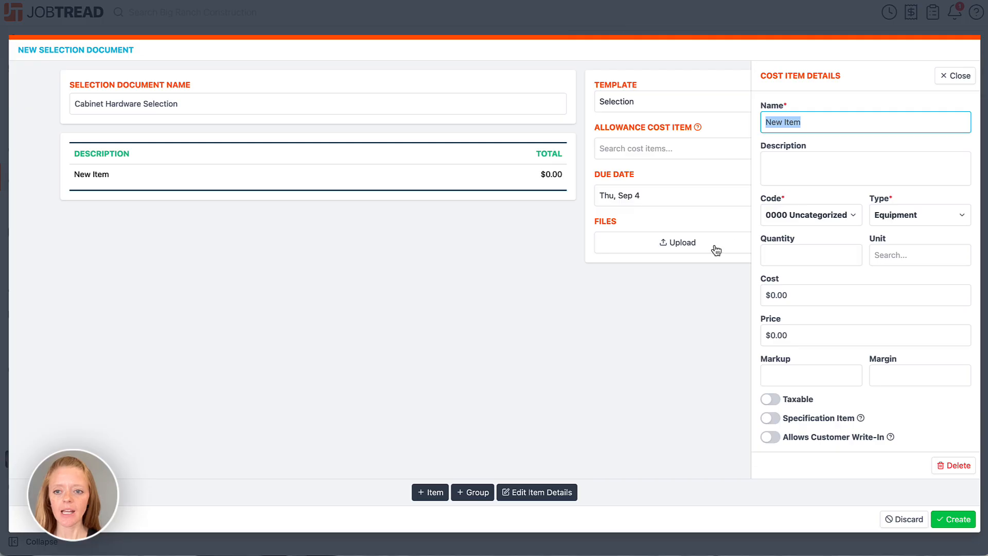
pyautogui.write('Cabinet Hars')
pyautogui.press('BackSpace')
pyautogui.write('dware')
# - Begin the Cabinet Hardware item's description with "Please choose the cabinet pulls that you would like." followed by a blank line
pyautogui.click(808, 159)
pyautogui.write('Please choose the ')
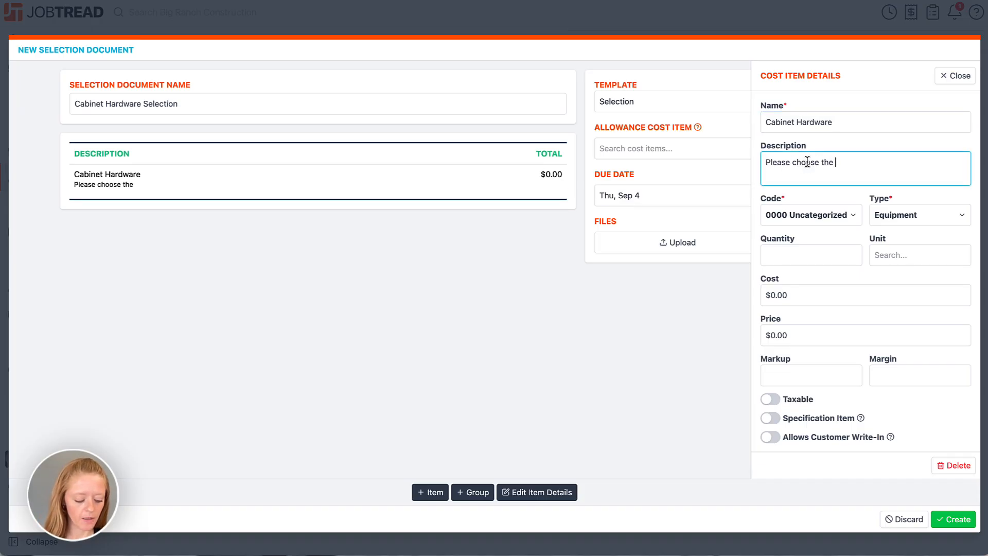
pyautogui.write('cabinet ')
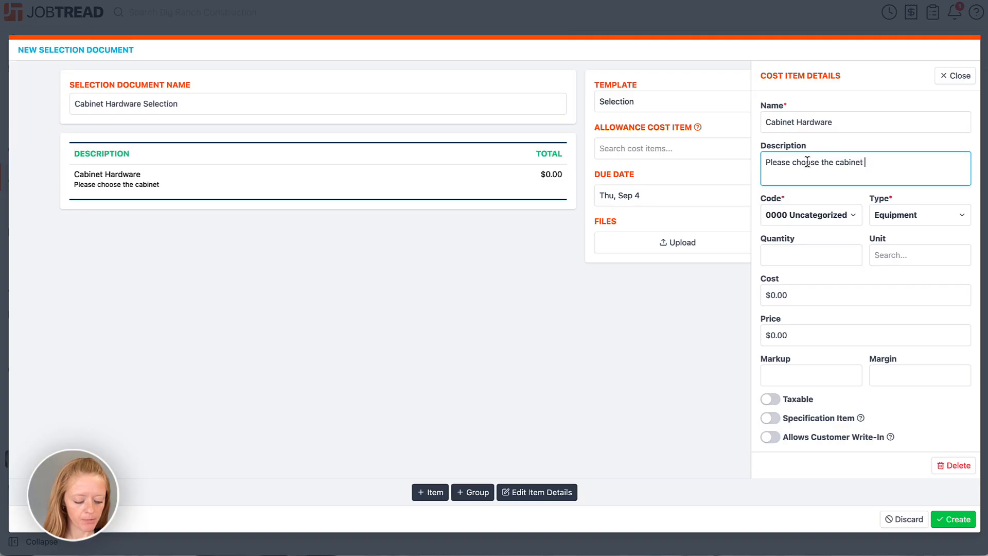
pyautogui.write('pulls tha')
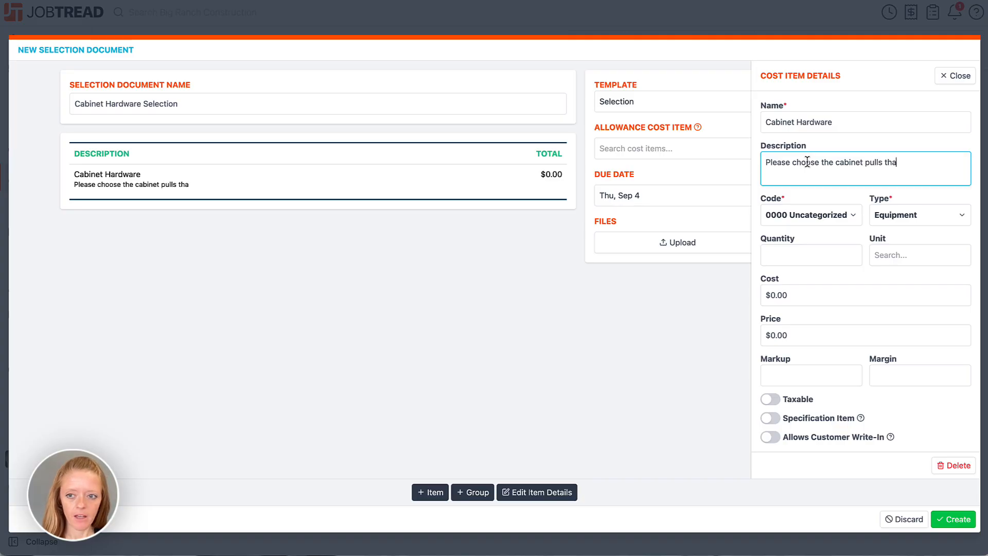
pyautogui.write('t you would like')
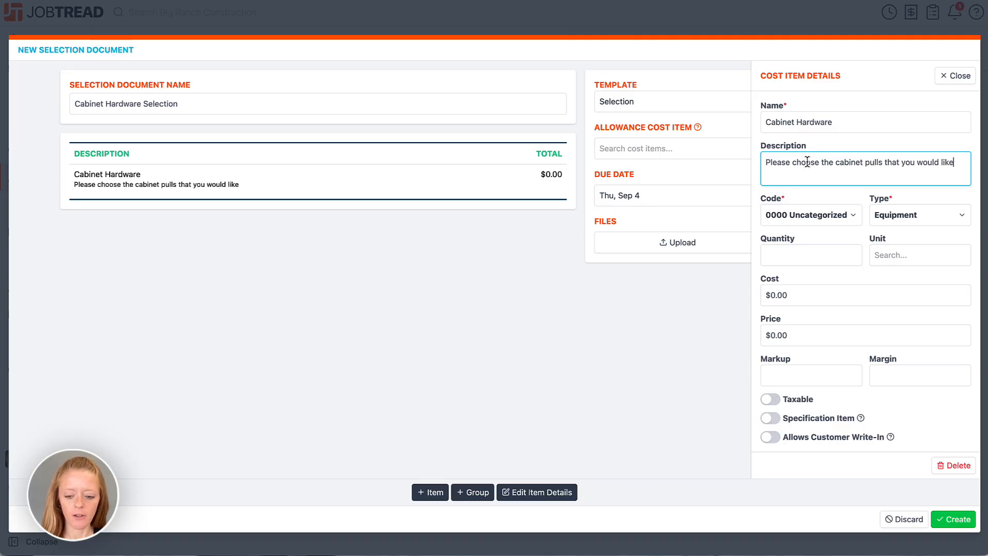
pyautogui.write('.')
pyautogui.press('Return')
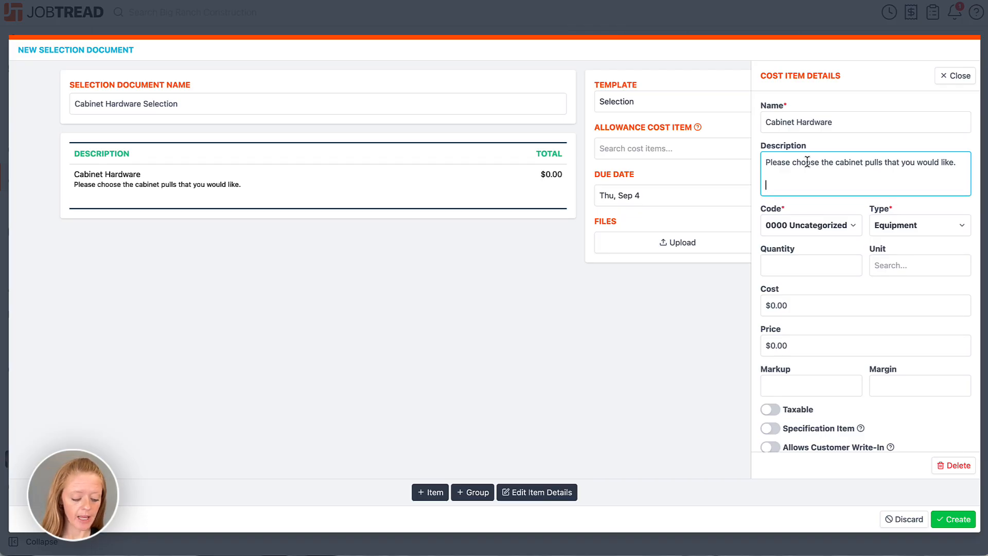
# - Add the lines "Pull Name:", "Pull Color/Finish:", "Pull SKU:" and "Pull URL:" to the Cabinet Hardware item's description
pyautogui.write('Pull Name:')
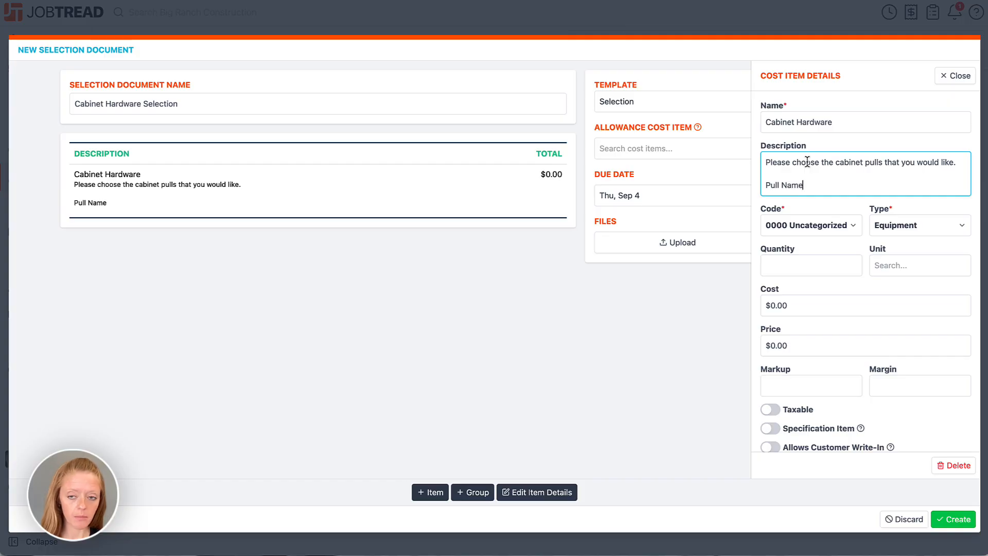
pyautogui.press('Return')
pyautogui.write('Pull Color/F')
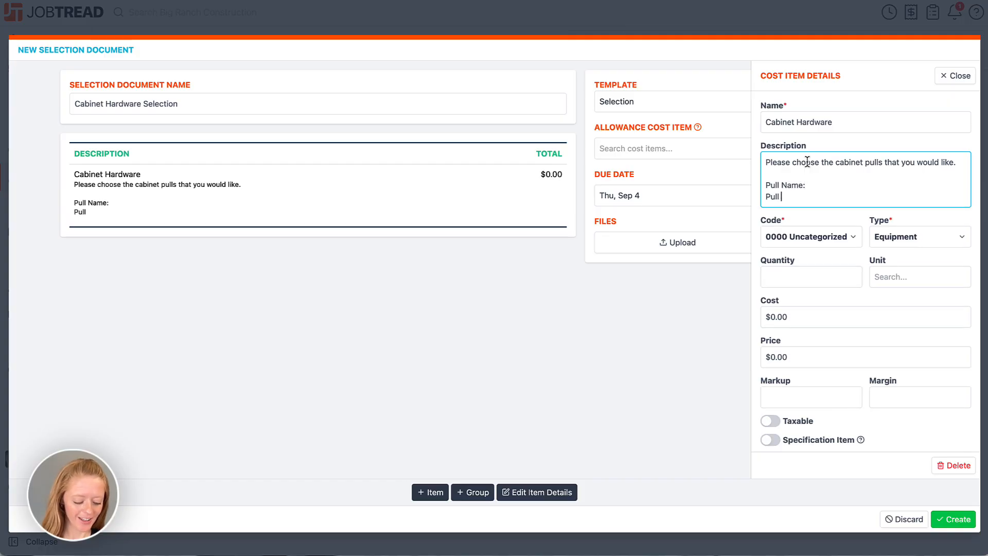
pyautogui.write('inish:')
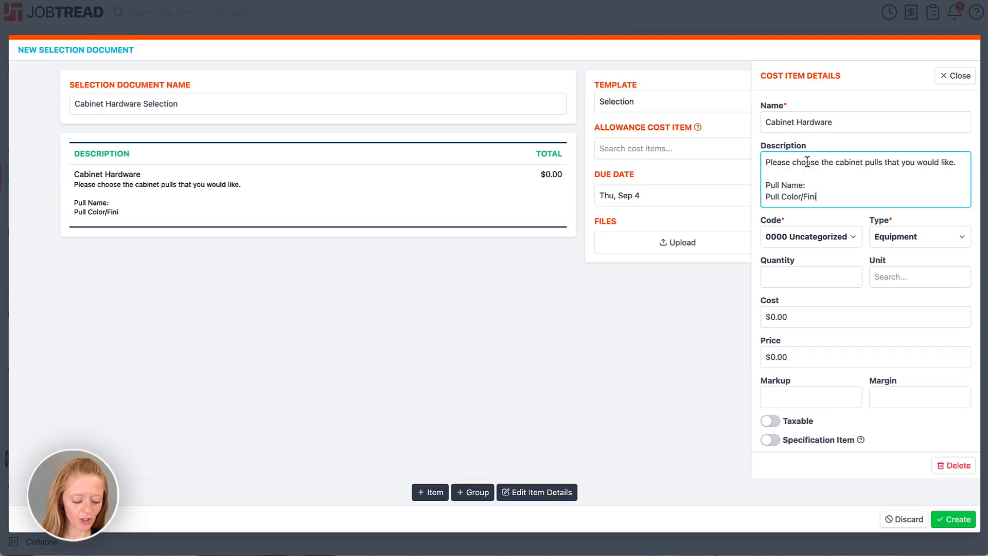
pyautogui.press('Return')
pyautogui.write('P')
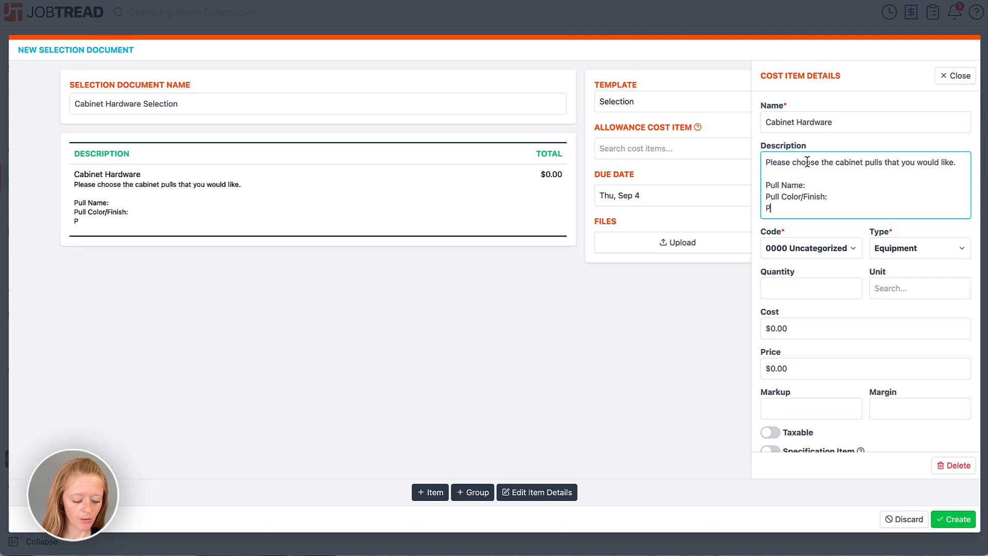
pyautogui.write('ull SKU:')
pyautogui.press('Return')
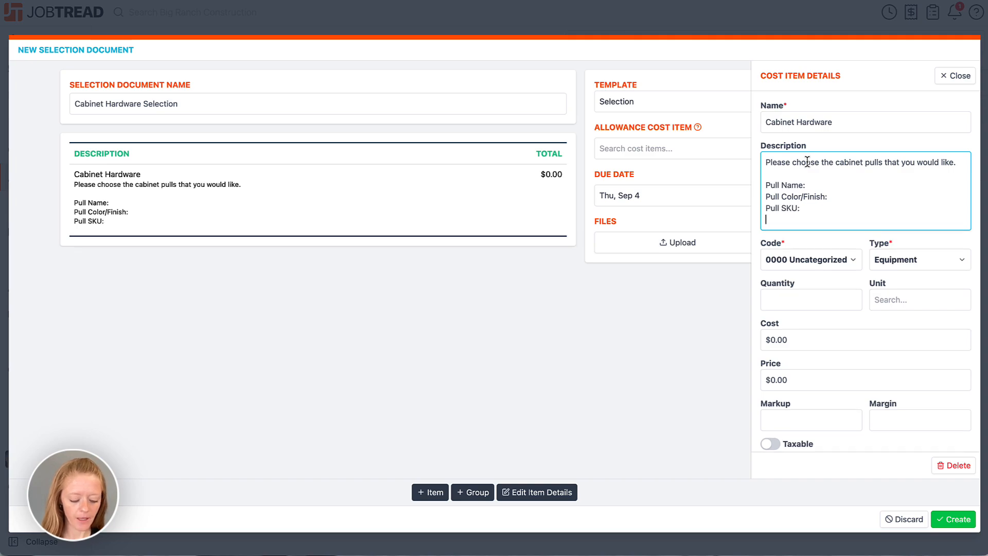
pyautogui.write('Pull URL:')
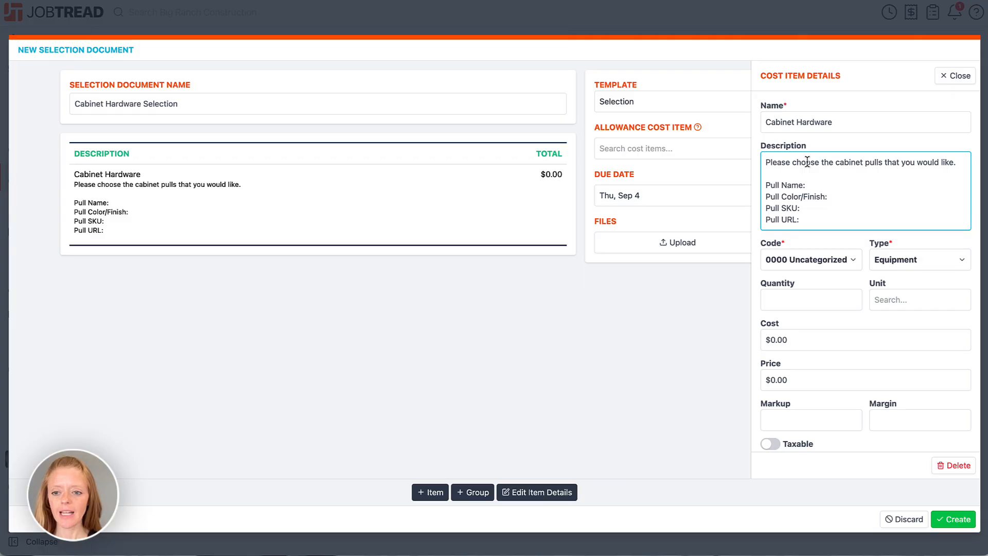
# - Assign the Cabinet Hardware item the cost code 1900 Cabinetry and the cost type Materials
pyautogui.click(842, 259)
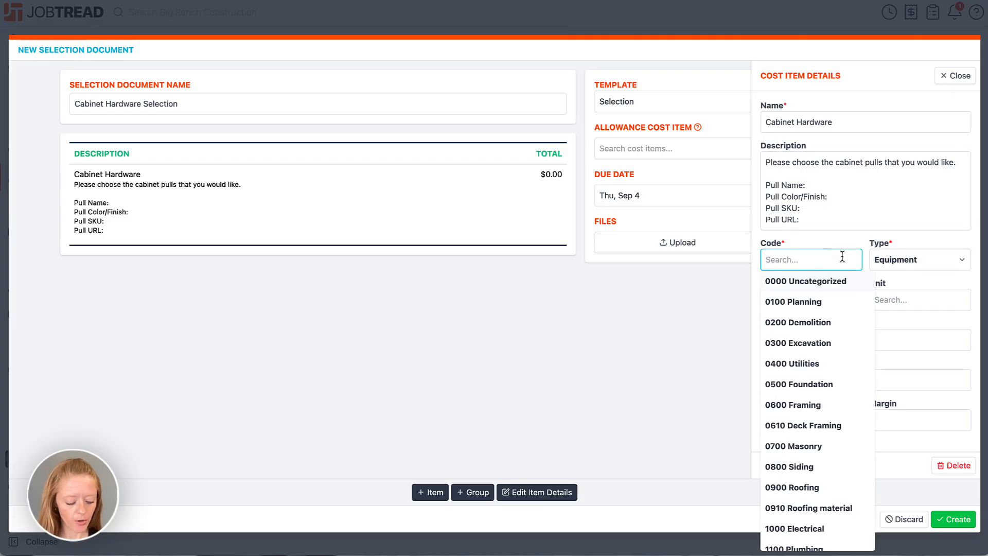
pyautogui.write('hard')
pyautogui.press('BackSpace')
pyautogui.press('BackSpace')
pyautogui.press('BackSpace')
pyautogui.press('BackSpace')
pyautogui.write('cabin')
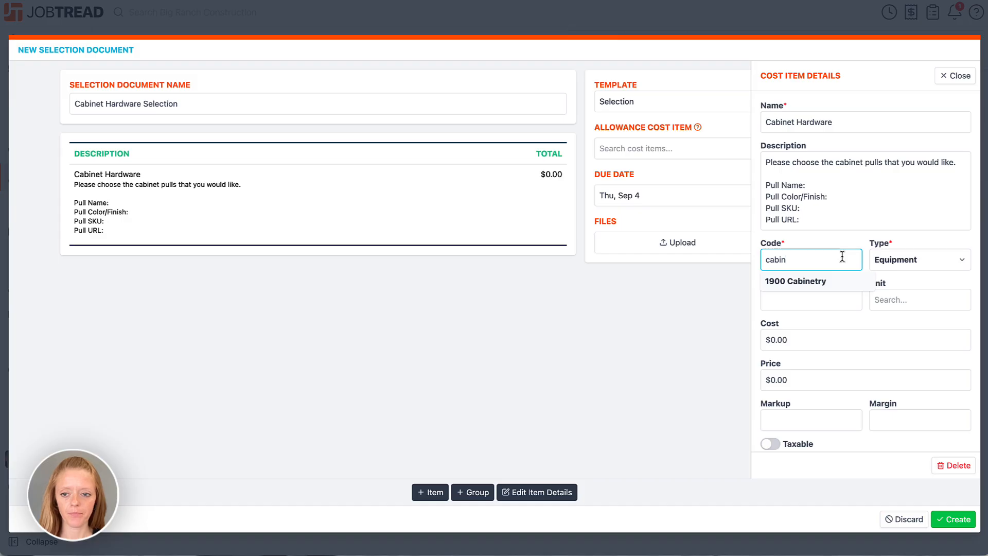
pyautogui.click(845, 283)
pyautogui.click(893, 260)
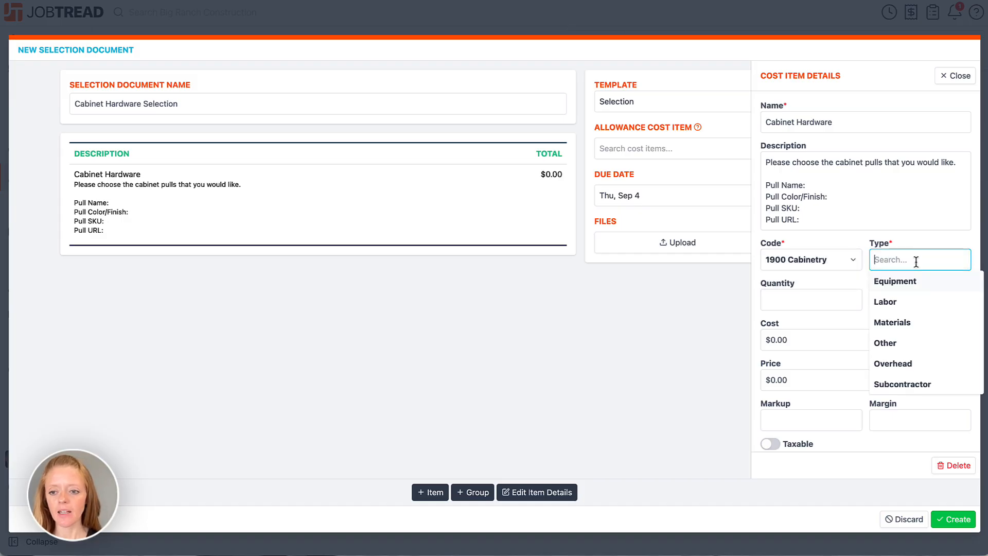
pyautogui.click(917, 320)
# - Set the Cabinet Hardware item's quantity to 32 with the unit Each
pyautogui.click(818, 301)
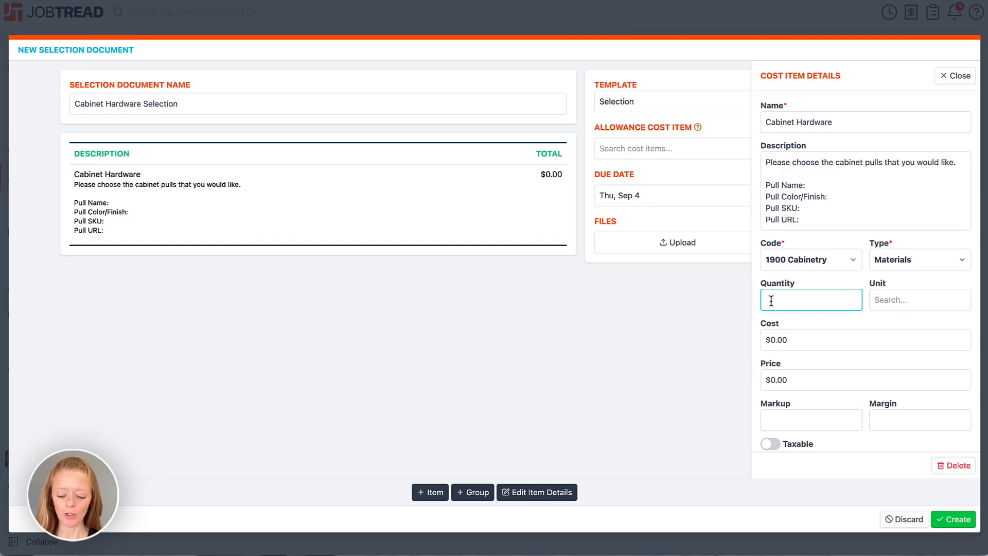
pyautogui.write('32')
pyautogui.click(922, 297)
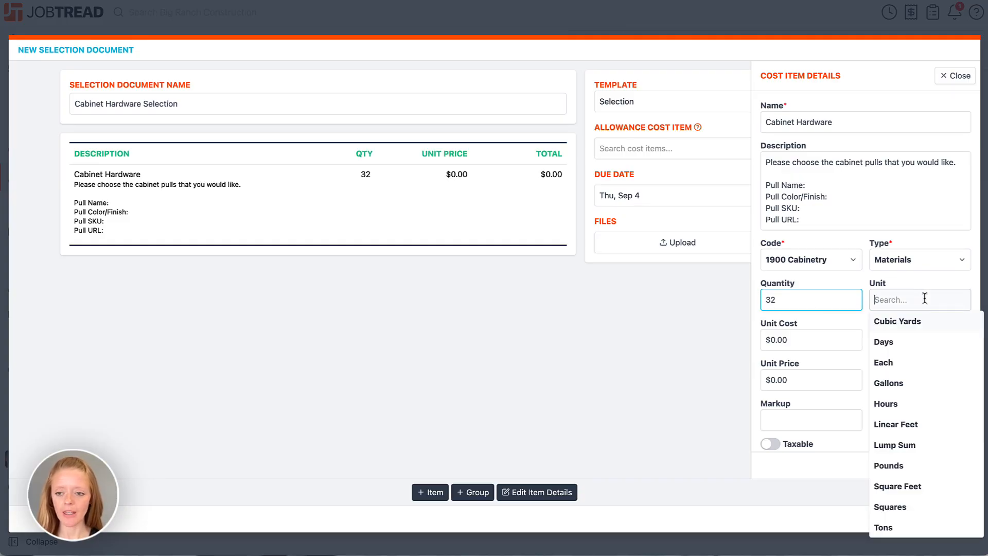
pyautogui.click(913, 363)
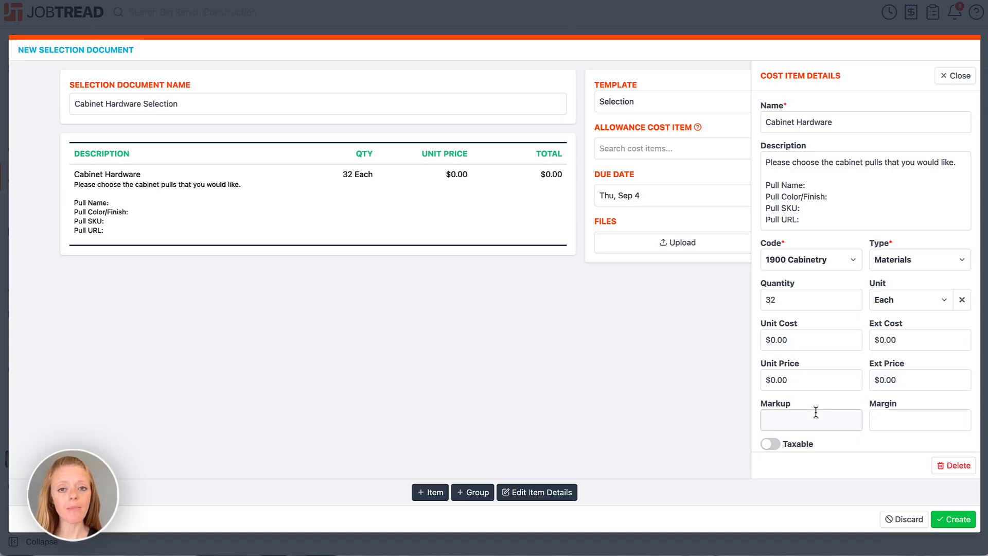
# - Allow customer write-in on the Cabinet Hardware item with cost depending on customer input, and close the item details
pyautogui.scroll(-3, 815, 411)
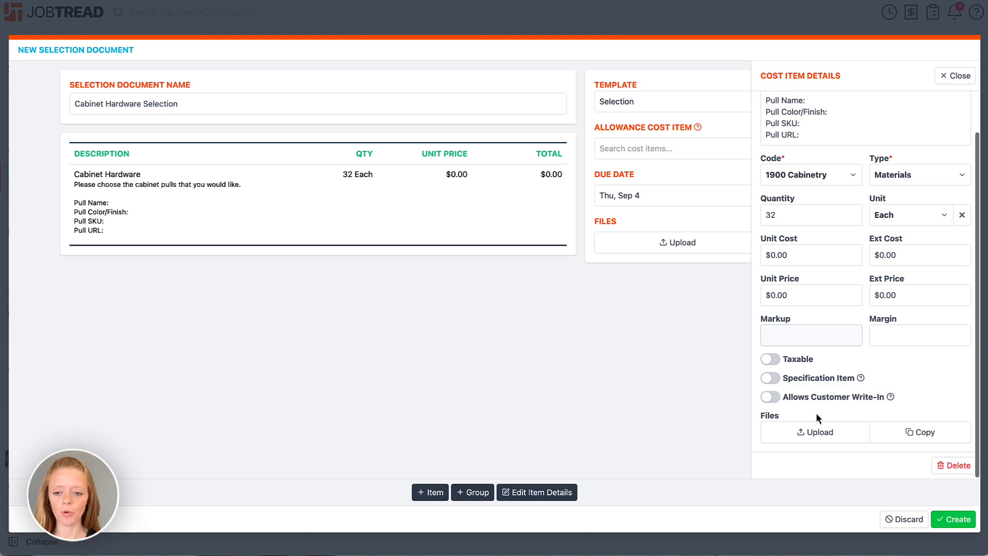
pyautogui.click(770, 397)
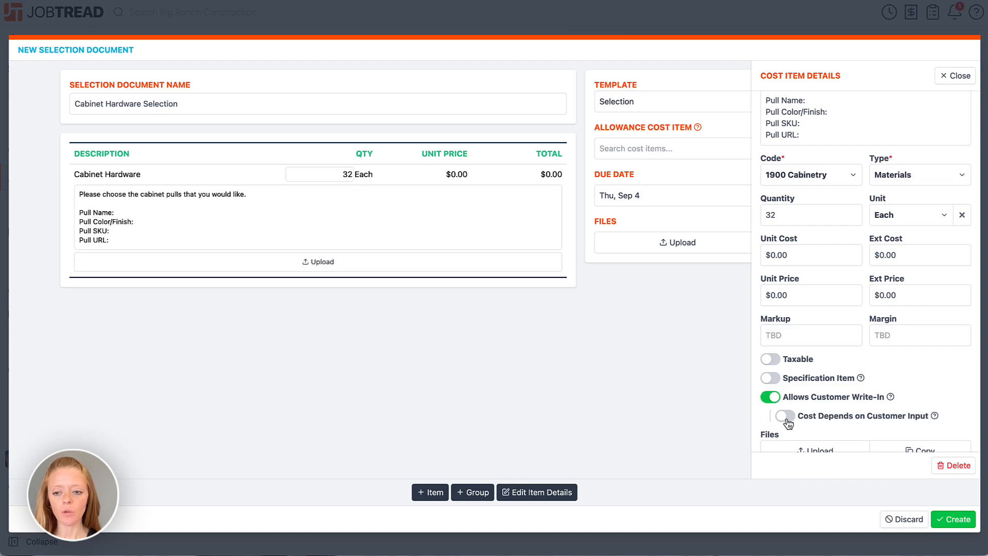
pyautogui.scroll(-1, 787, 423)
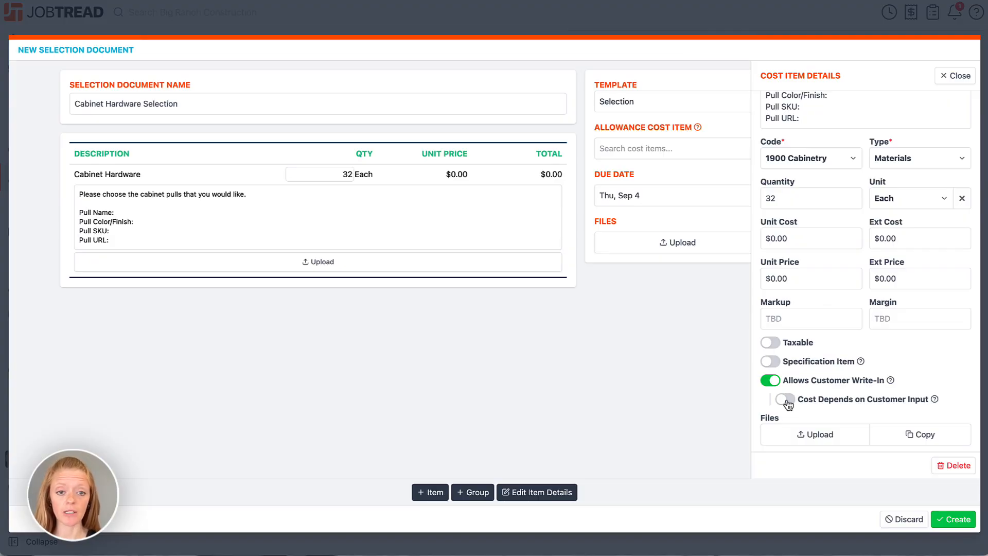
pyautogui.click(786, 400)
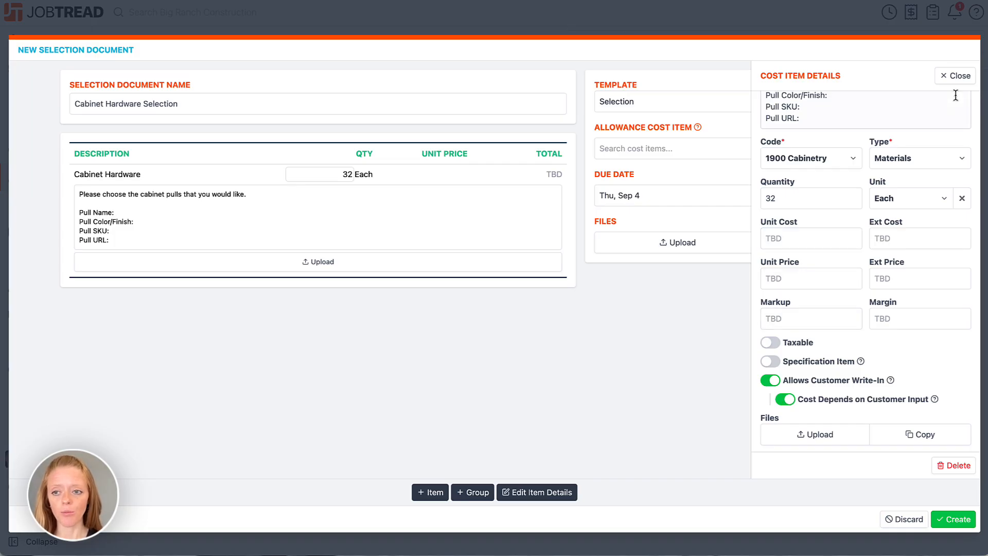
pyautogui.click(956, 77)
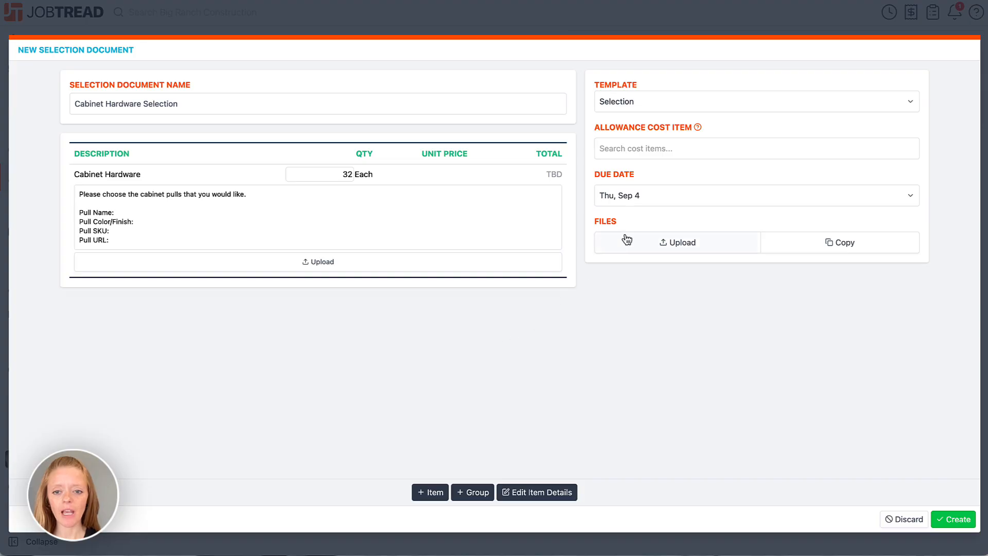
# - Set the selection document's due date to September 25, 2025 and create the document
pyautogui.click(643, 196)
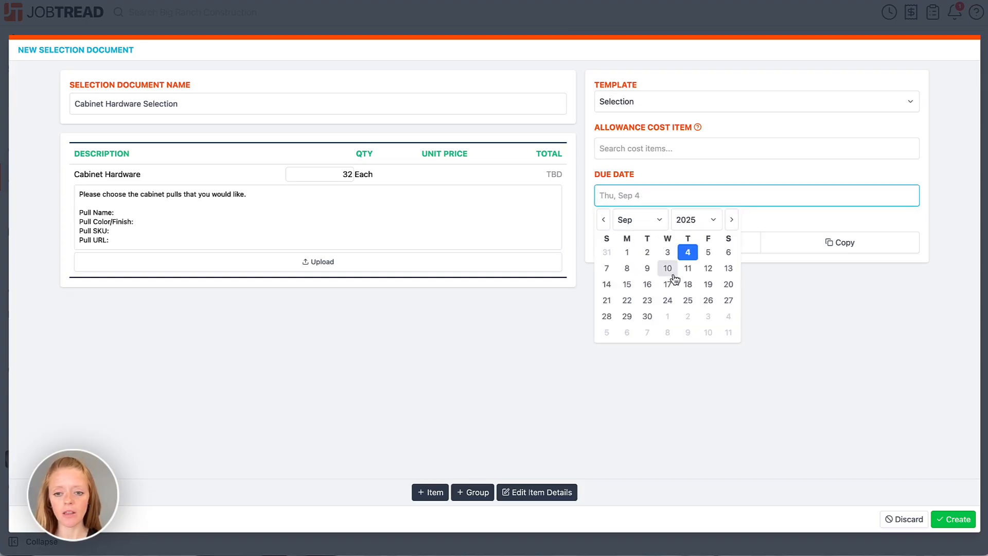
pyautogui.click(687, 301)
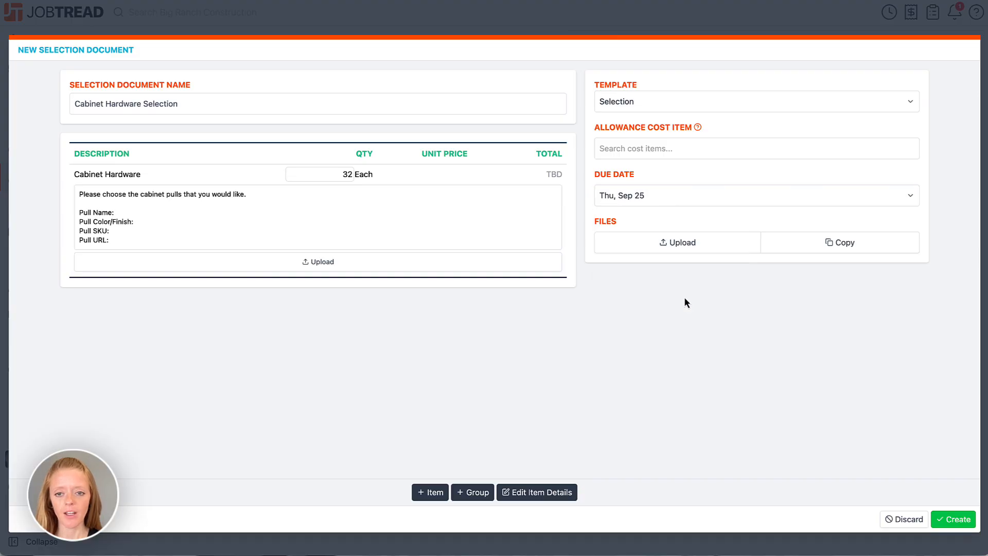
pyautogui.click(949, 522)
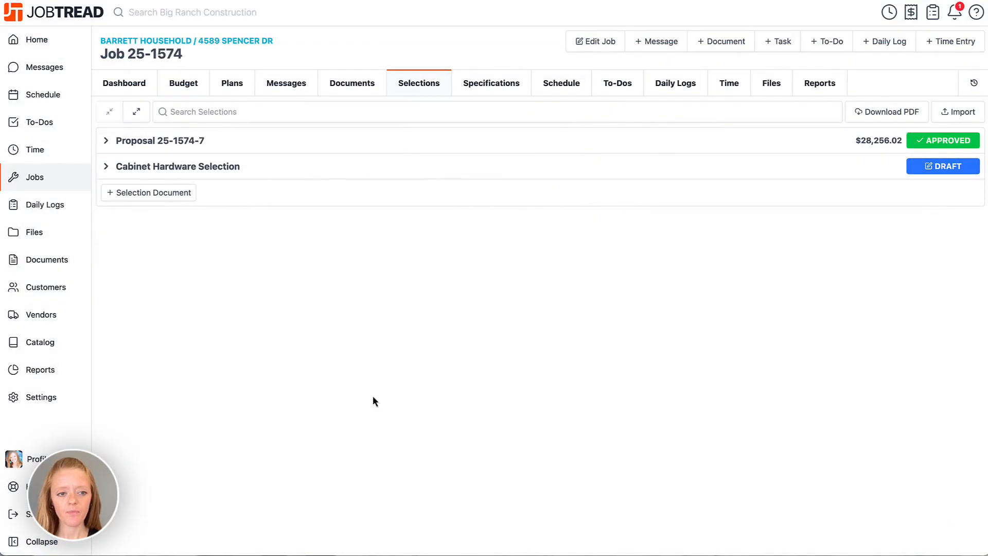
# - Expand the Cabinet Hardware Selection draft in the job's selections and send it to the customer
pyautogui.click(185, 177)
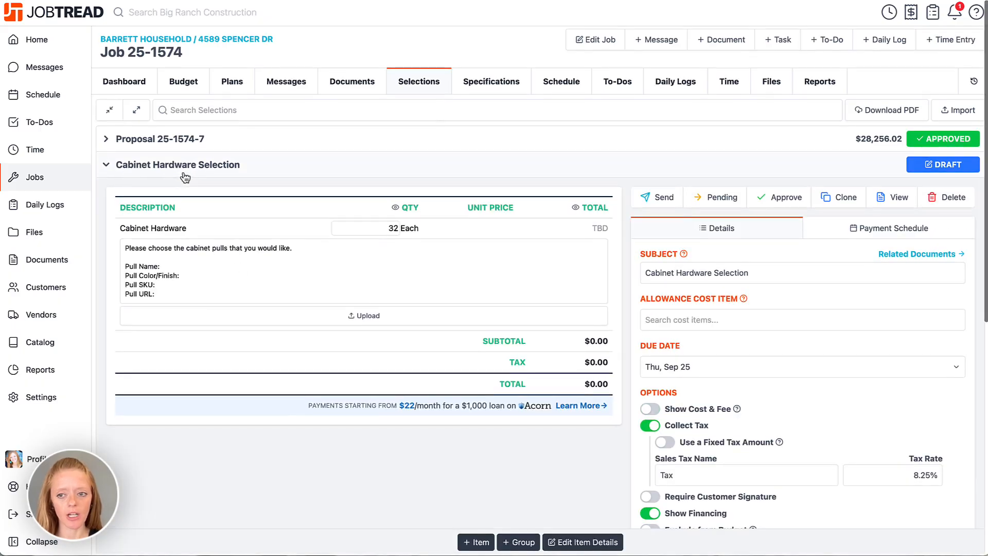
pyautogui.click(185, 177)
pyautogui.click(185, 176)
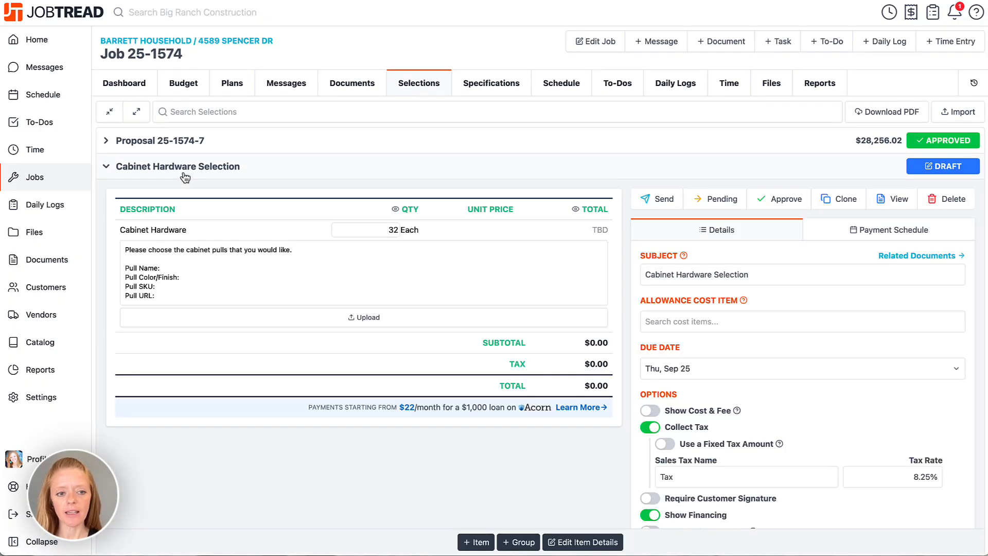
pyautogui.click(654, 205)
pyautogui.click(592, 100)
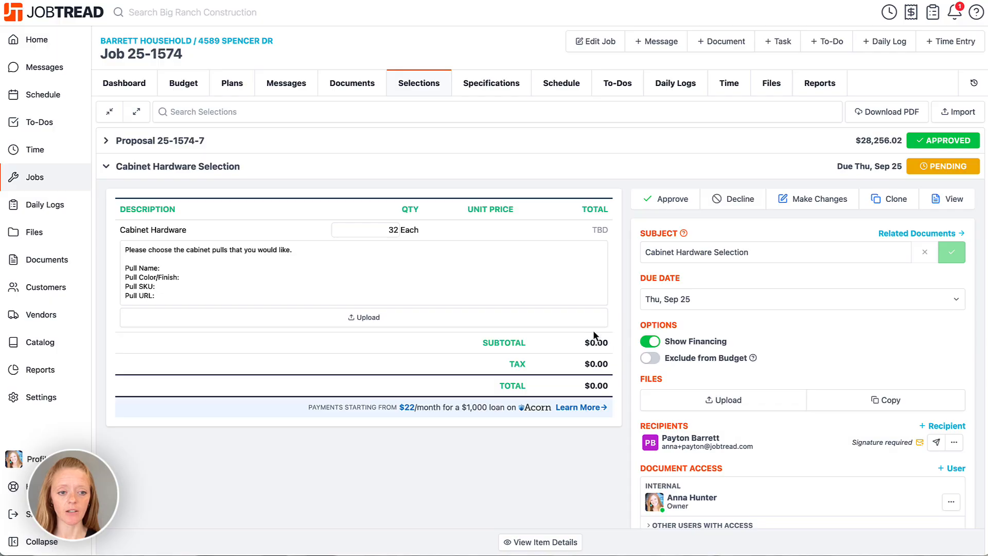
# - Fill in the Cabinet Hardware write-in with pull name Knobs and color/finish Bronze
pyautogui.click(211, 267)
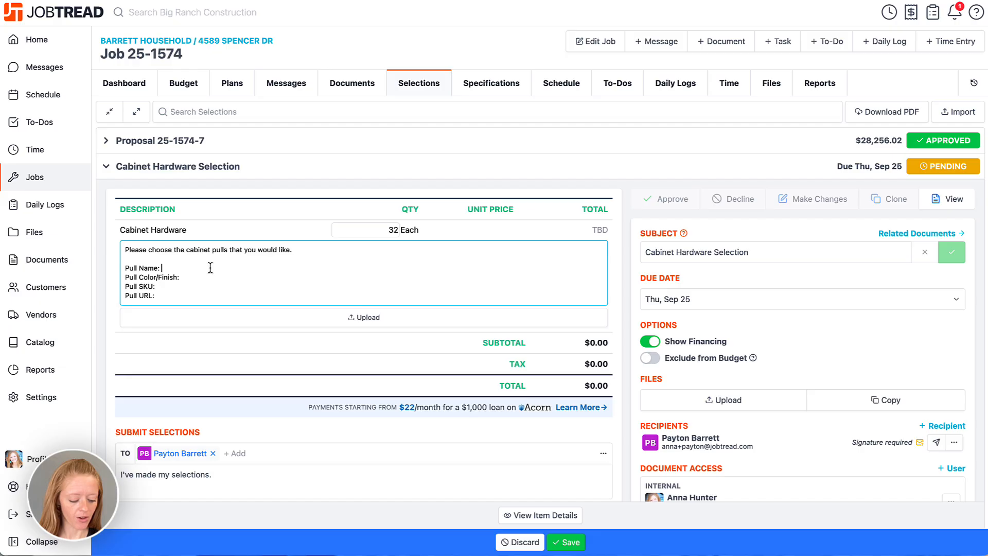
pyautogui.write('Knobs')
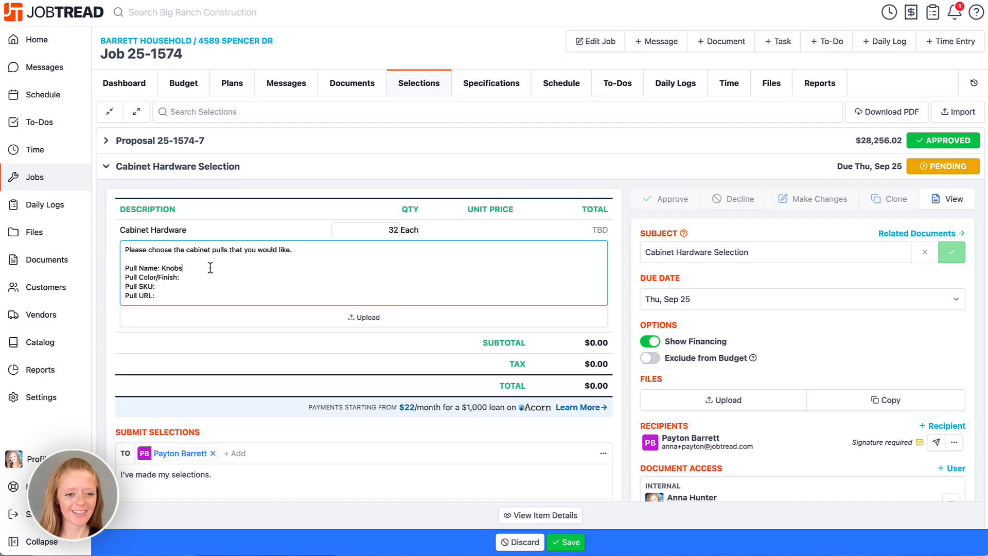
pyautogui.click(235, 277)
pyautogui.write('Blo')
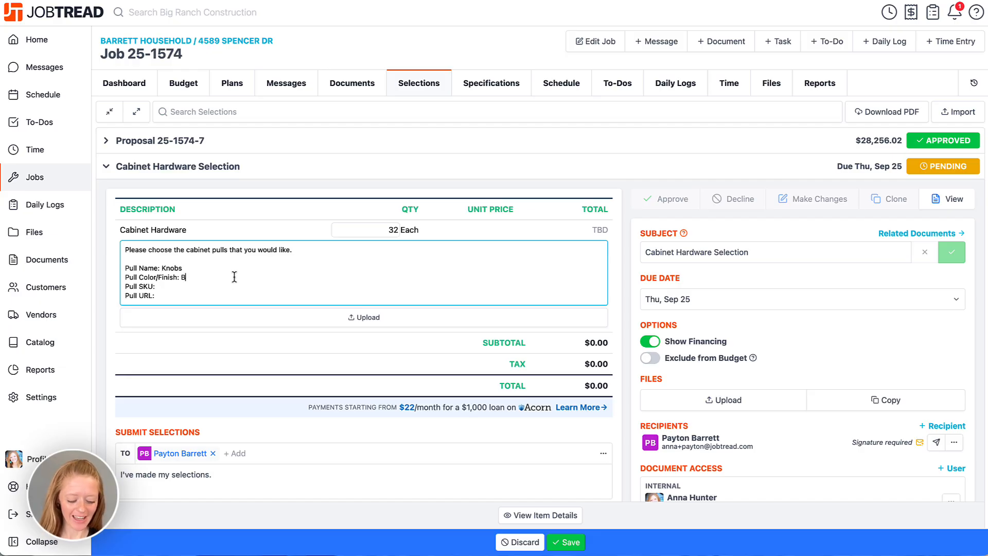
pyautogui.press('BackSpace')
pyautogui.press('BackSpace')
pyautogui.write('ronze')
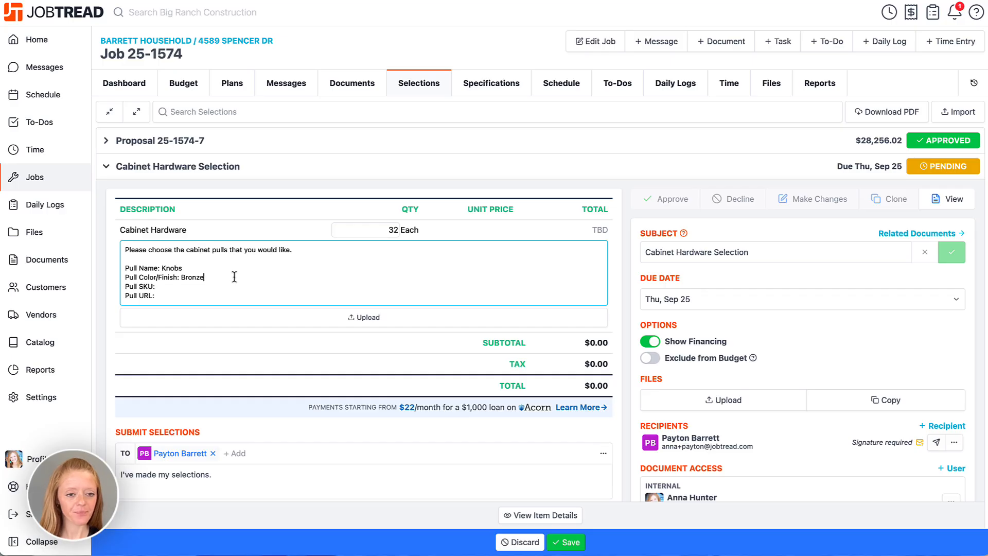
pyautogui.click(211, 286)
pyautogui.write('45651655 Pull')
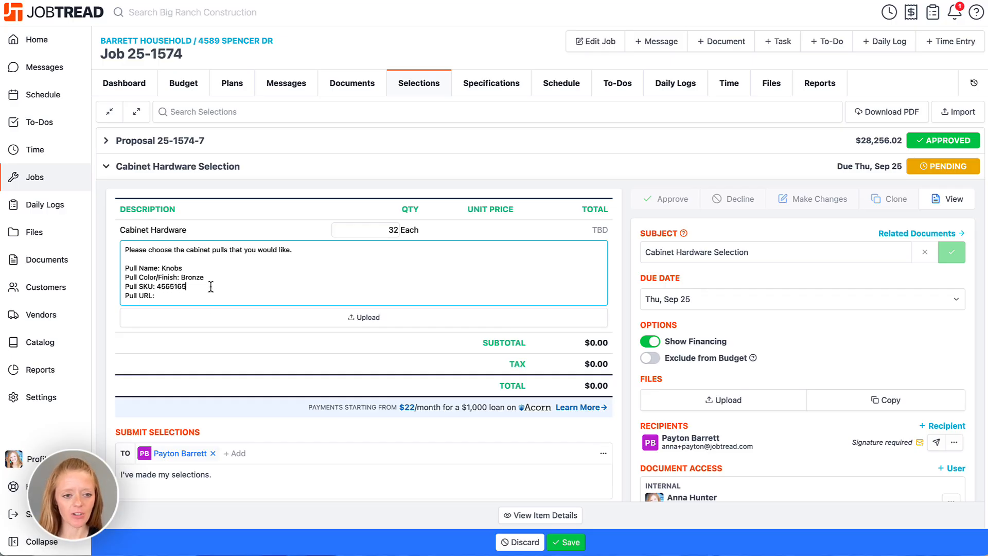
pyautogui.write(' URL: www.dfgd')
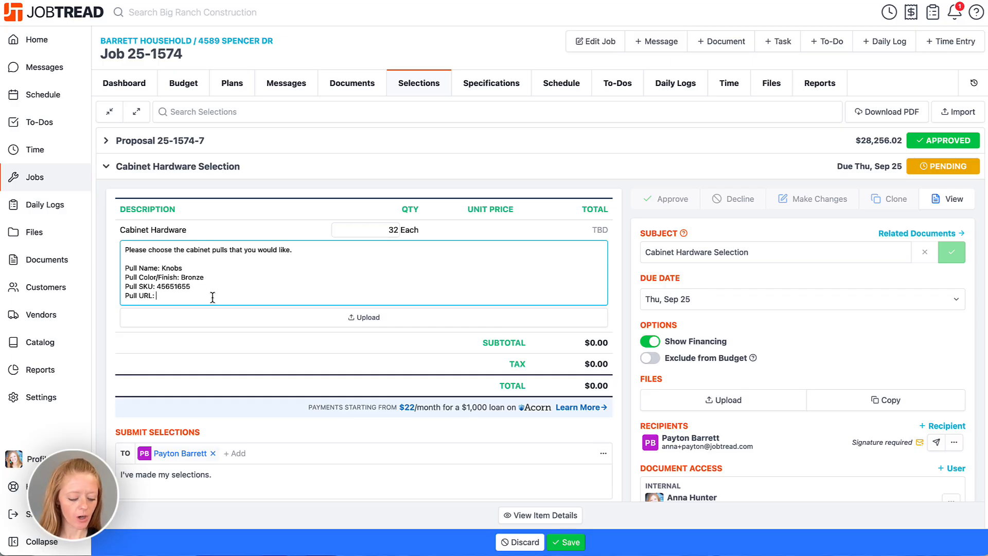
pyautogui.write('grsdfg.')
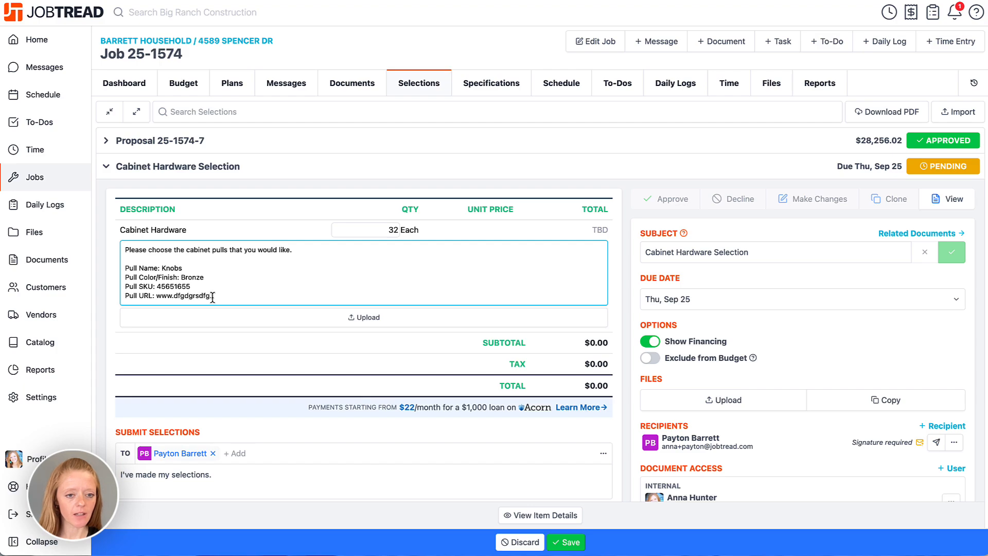
pyautogui.write('com')
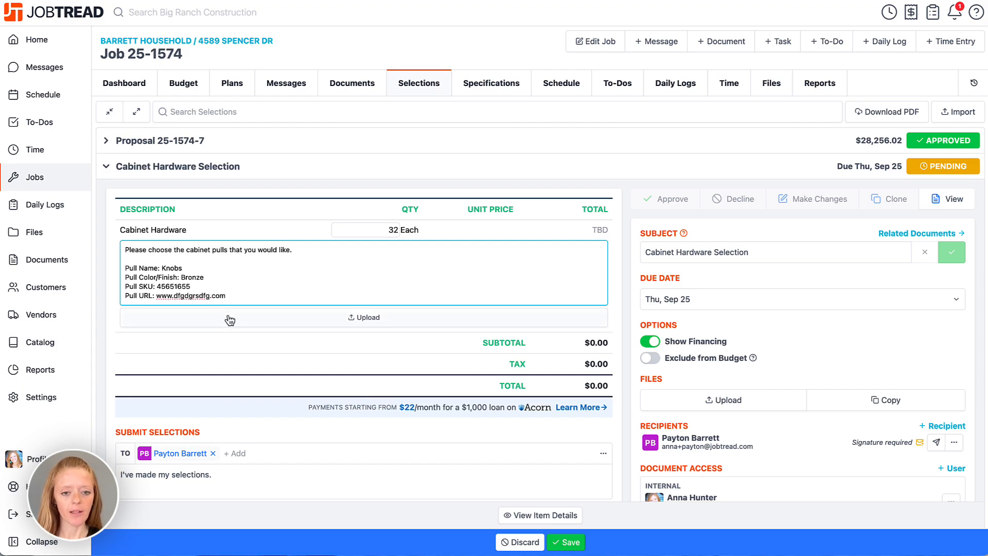
pyautogui.click(100, 341)
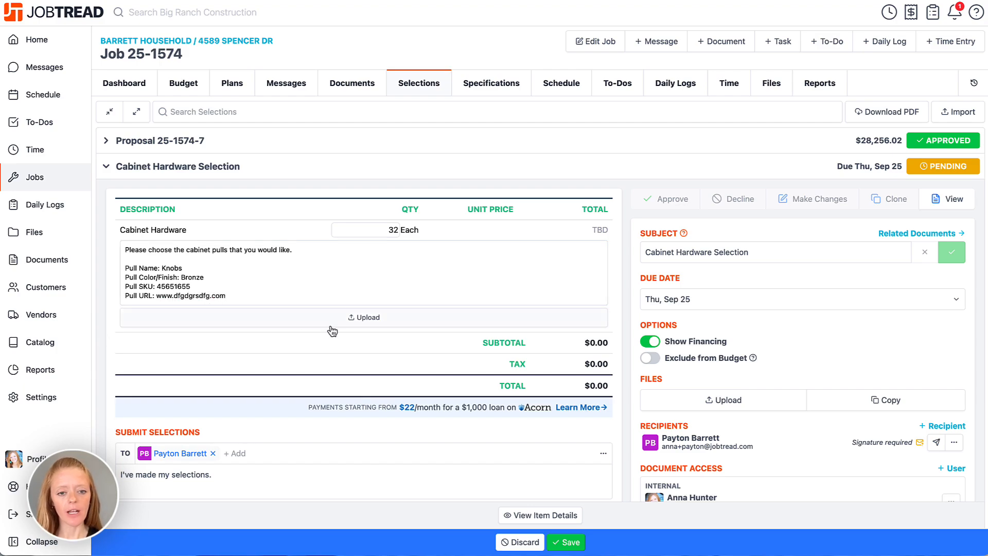
# - Submit the cabinet hardware selections with the prefilled message and open the Cabinet Hardware item's cost details
pyautogui.scroll(-3, 330, 326)
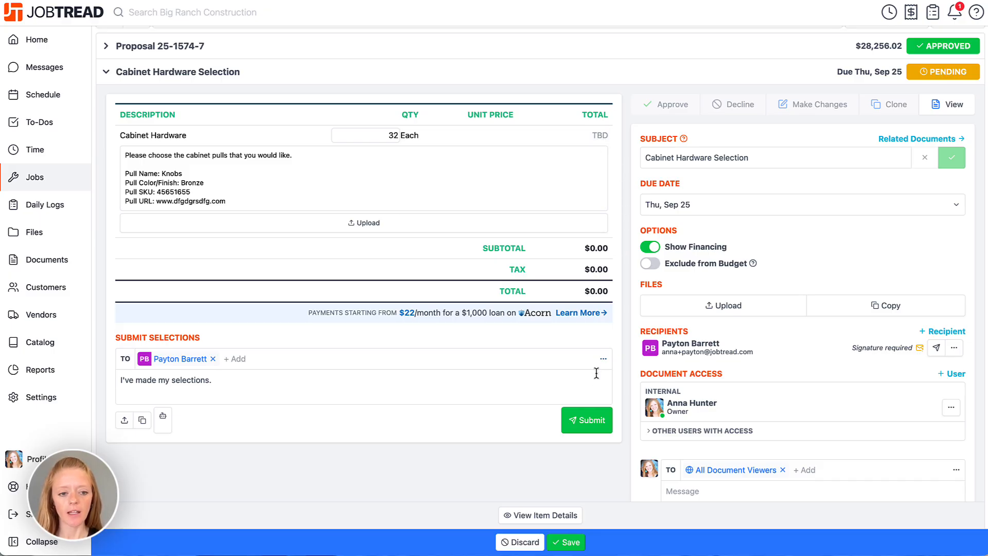
pyautogui.click(591, 420)
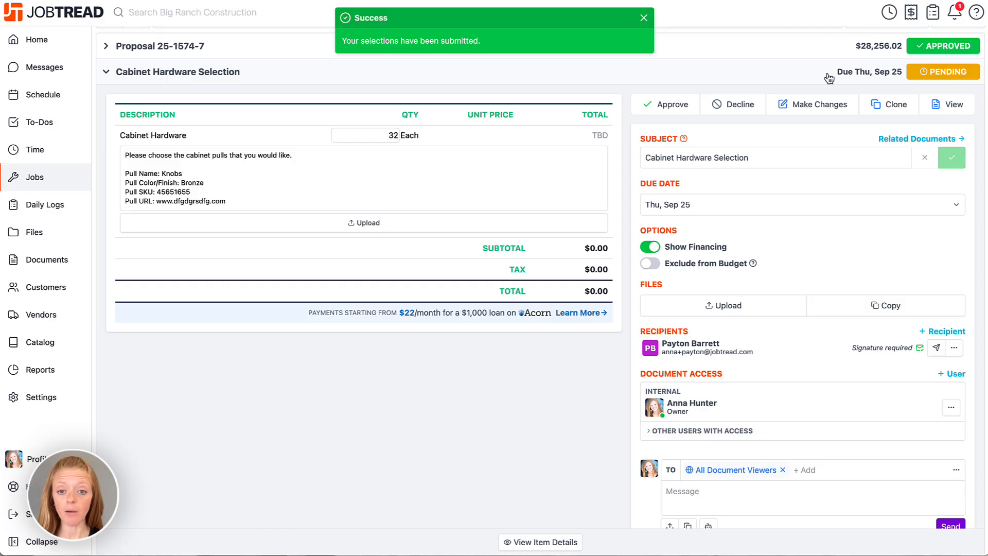
pyautogui.click(602, 139)
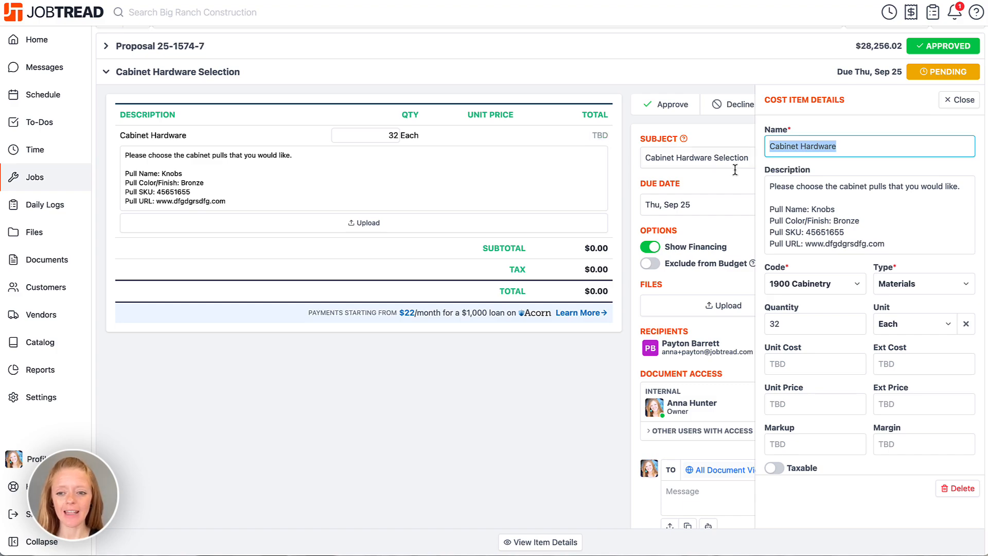
# - Set the Cabinet Hardware item's unit cost to 4.50 and close its cost item details
pyautogui.click(788, 363)
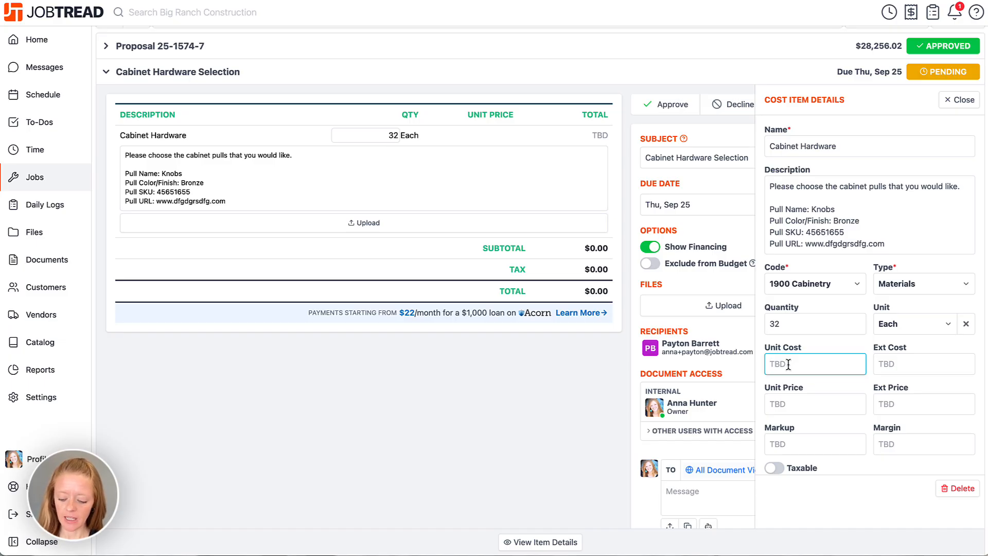
pyautogui.write('4.50')
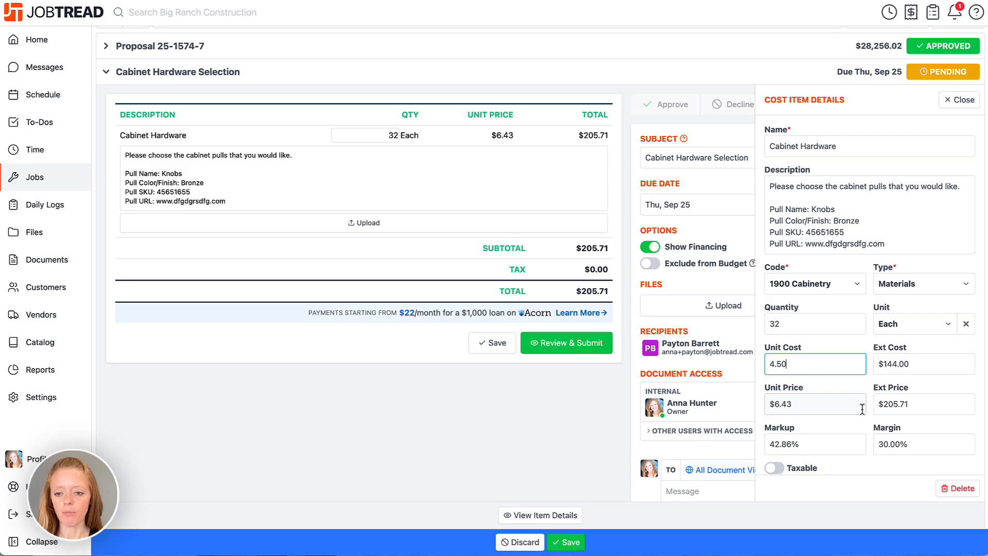
pyautogui.scroll(-1, 863, 409)
pyautogui.scroll(-1, 864, 409)
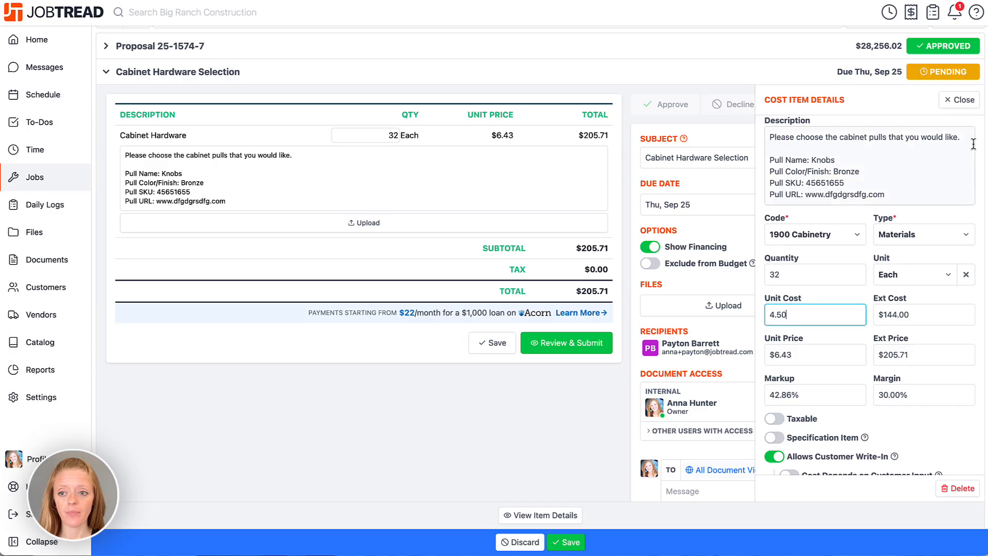
pyautogui.click(960, 101)
pyautogui.scroll(1, 734, 297)
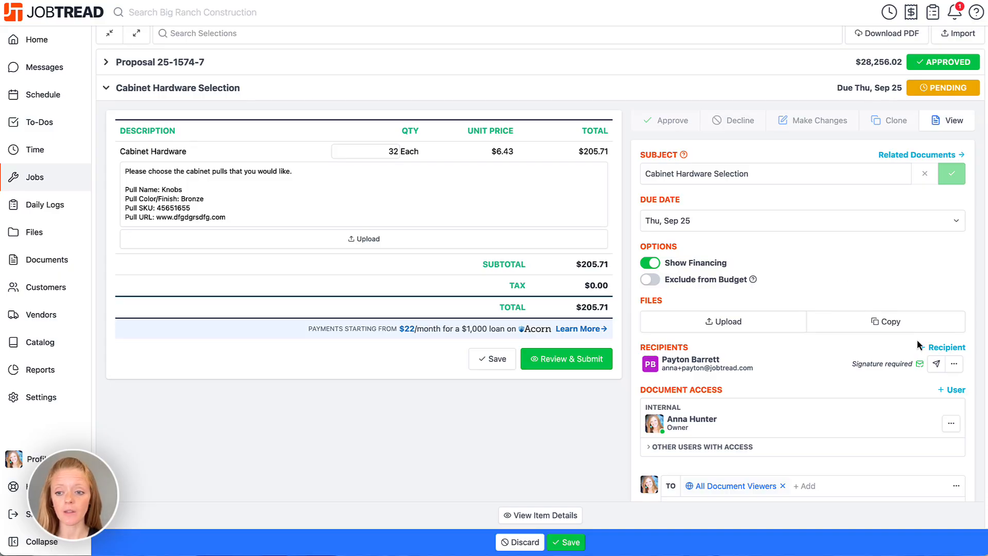
# - Resend the Cabinet Hardware Selection to the customer with the email message "We are ready for your final review!"
pyautogui.click(936, 366)
pyautogui.click(489, 192)
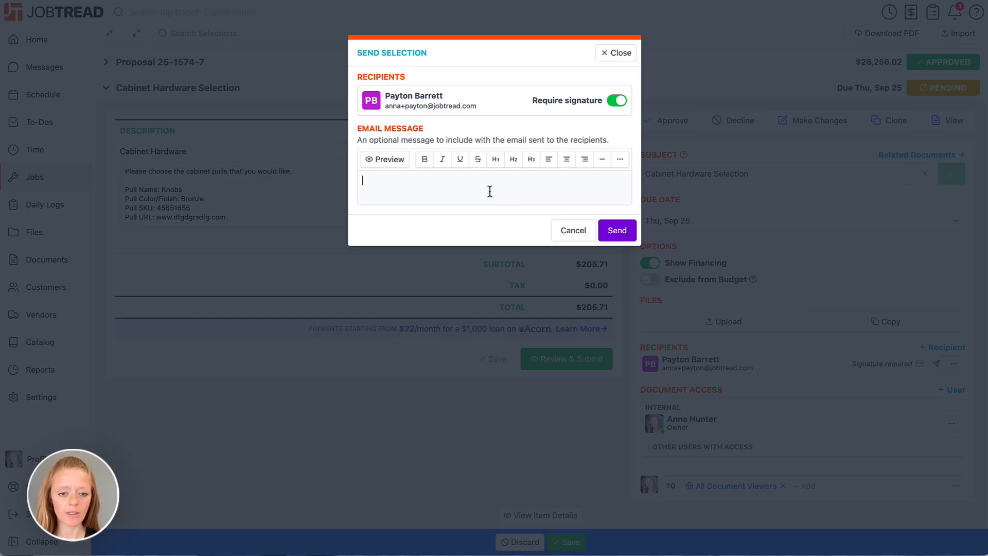
pyautogui.write('WE are ')
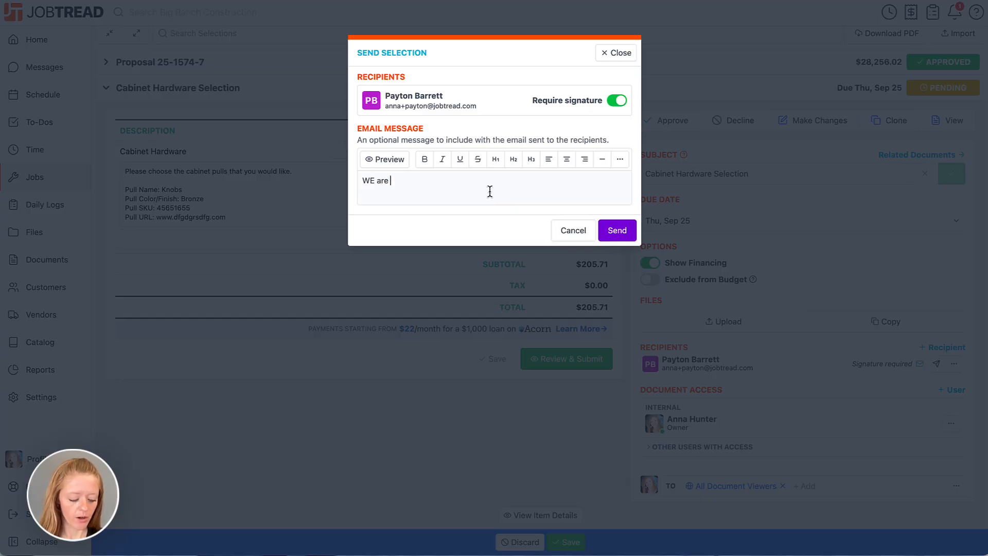
pyautogui.write('ready for your final review!')
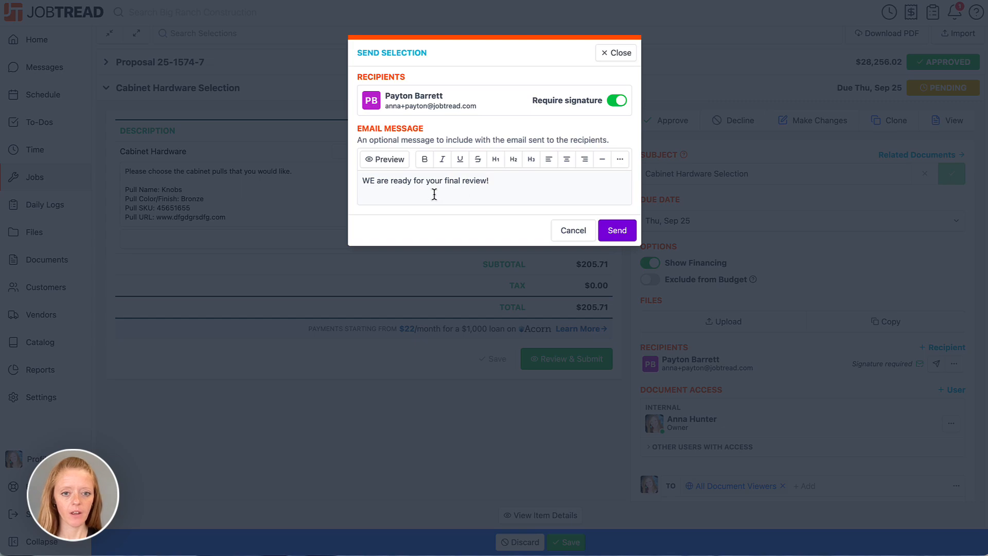
pyautogui.click(373, 179)
pyautogui.press('BackSpace')
pyautogui.write('e')
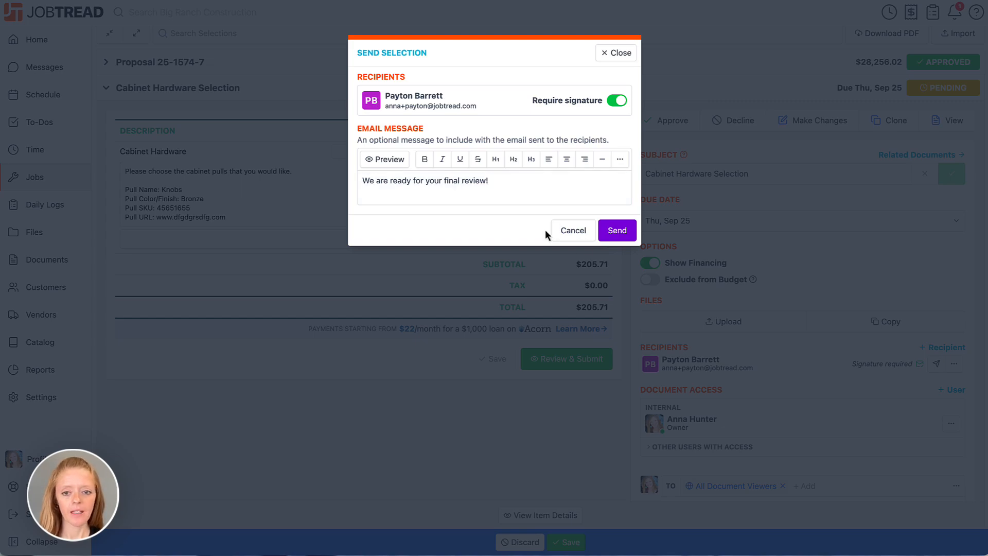
pyautogui.click(621, 230)
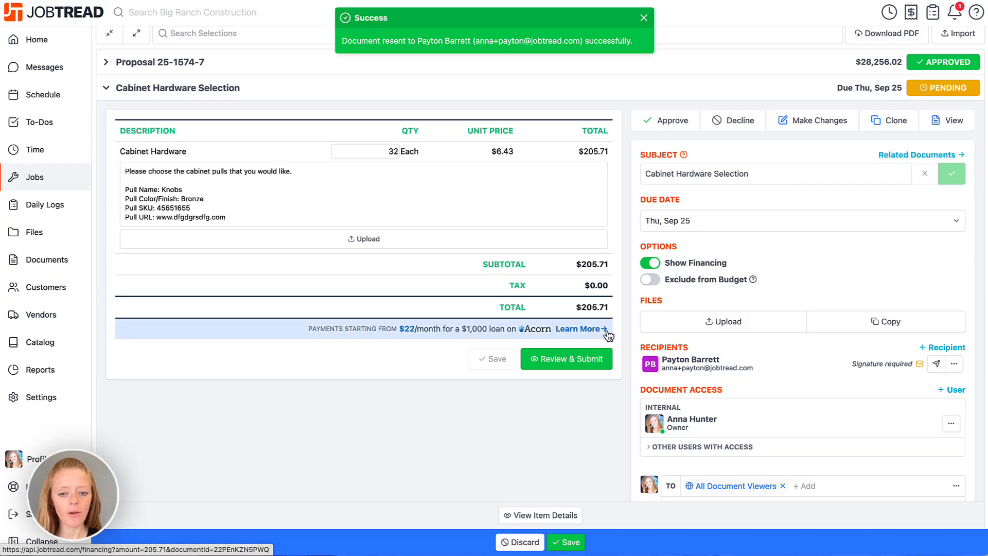
# - Review and sign the Cabinet Hardware Selection on the customer's signature line, submit it, and collapse the approved document
pyautogui.click(600, 352)
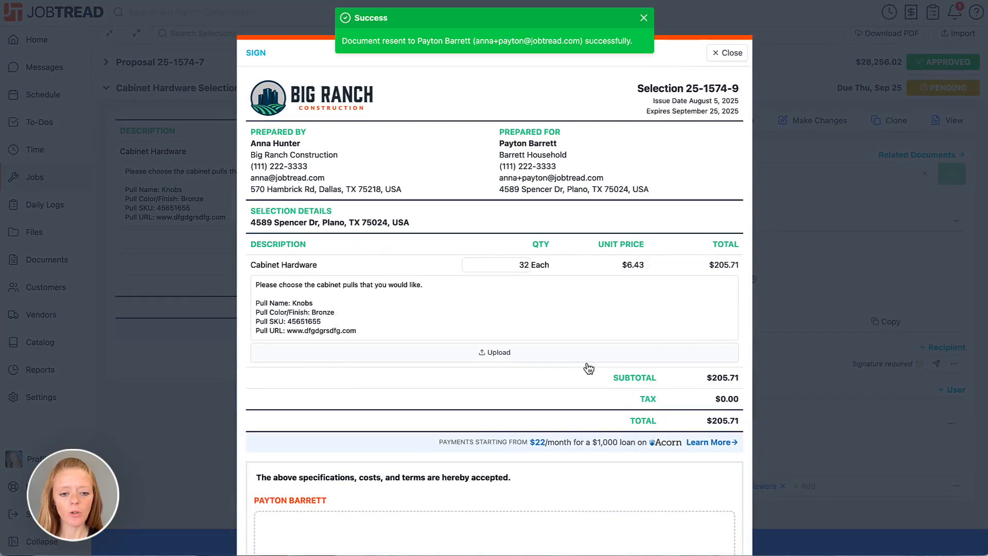
pyautogui.scroll(-3, 437, 427)
pyautogui.moveTo(324, 405)
pyautogui.mouseDown()
pyautogui.moveTo(345, 424)
pyautogui.moveTo(444, 418)
pyautogui.mouseUp()
pyautogui.click(689, 521)
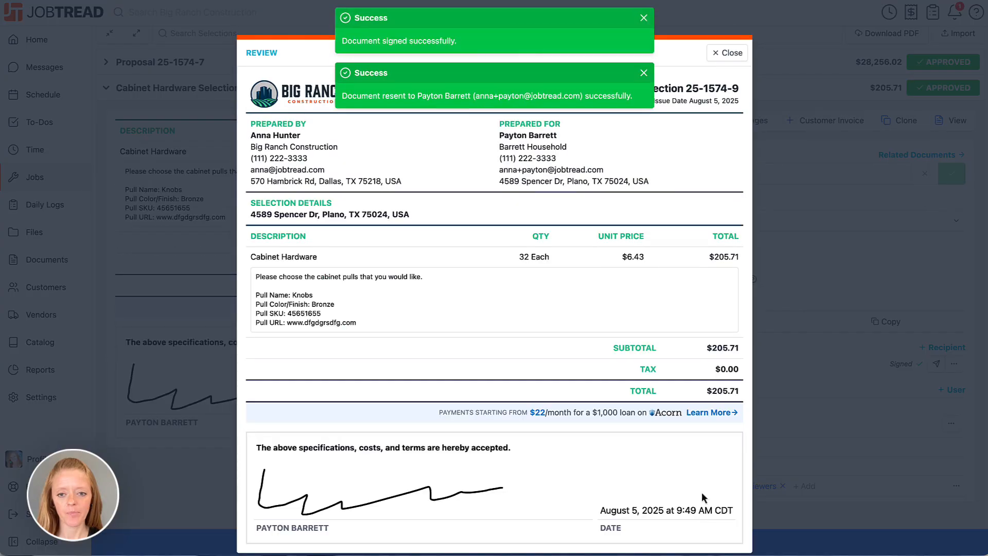
pyautogui.click(727, 53)
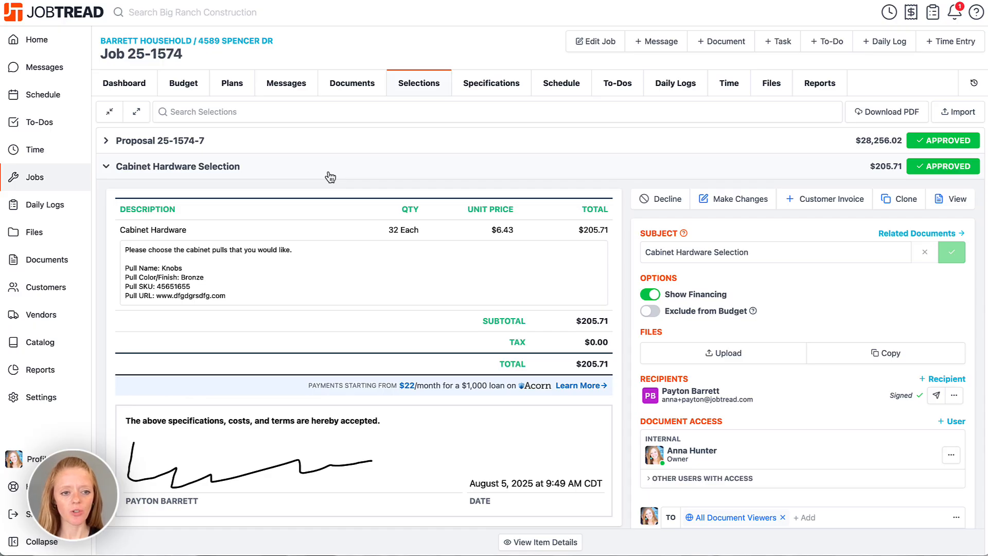
pyautogui.click(330, 177)
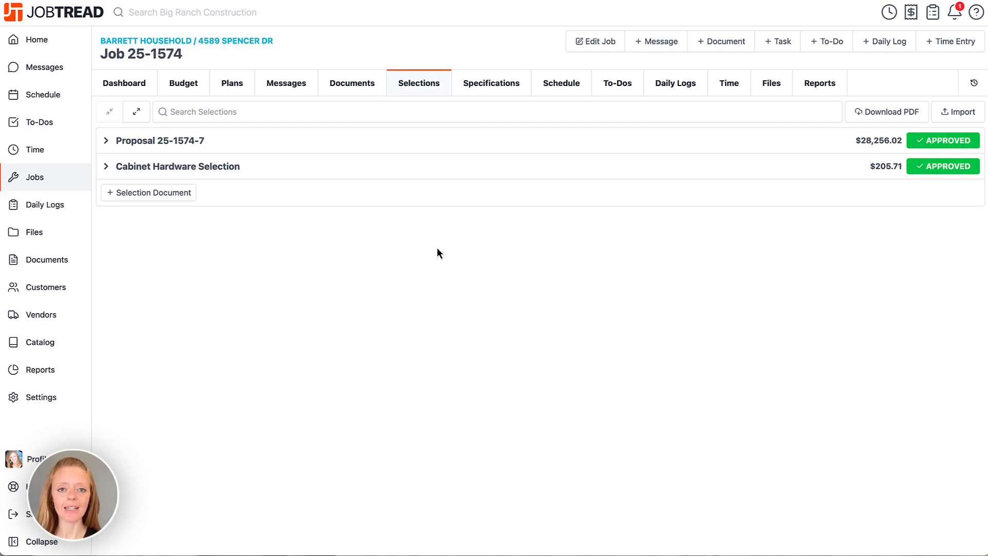
# - Open a blank new selection document and discard it without entering anything
pyautogui.click(152, 192)
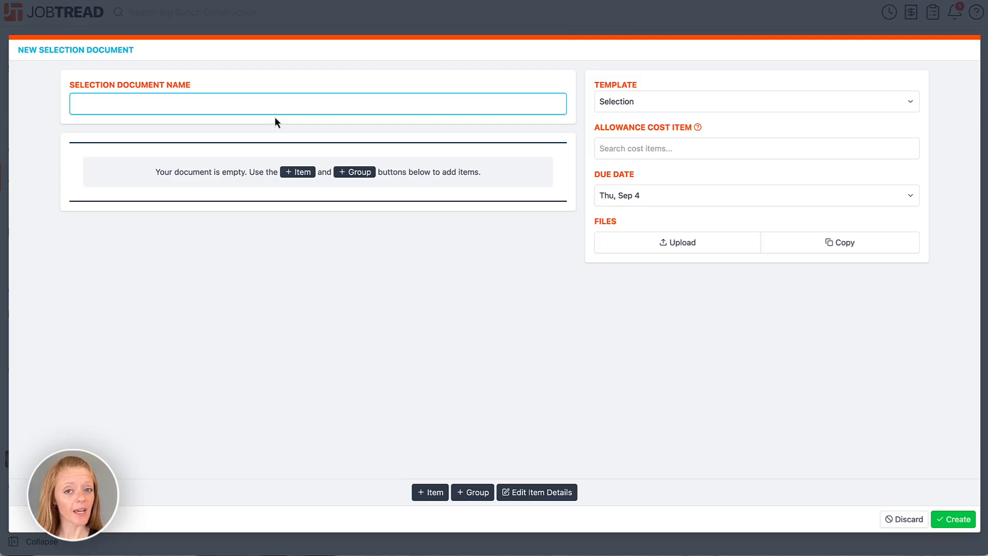
pyautogui.click(910, 523)
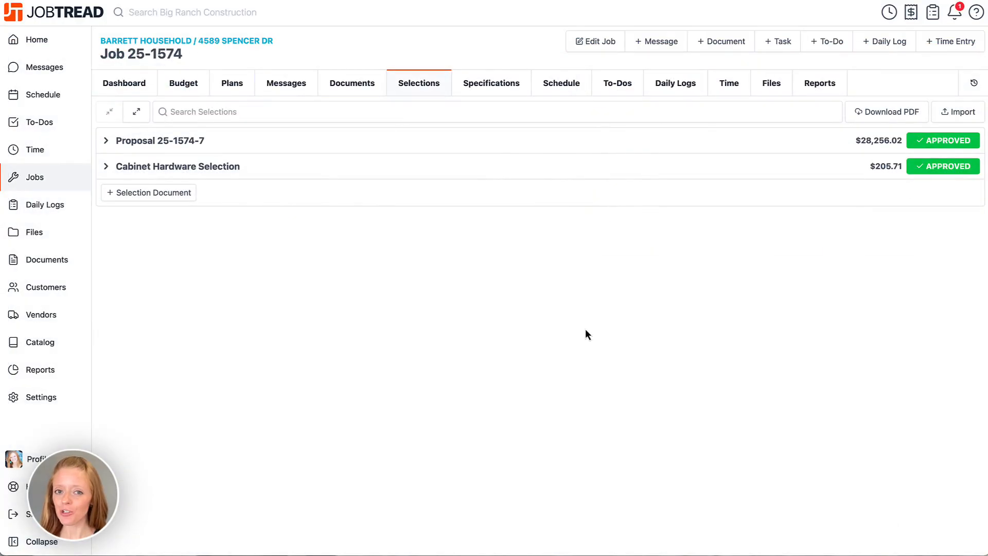